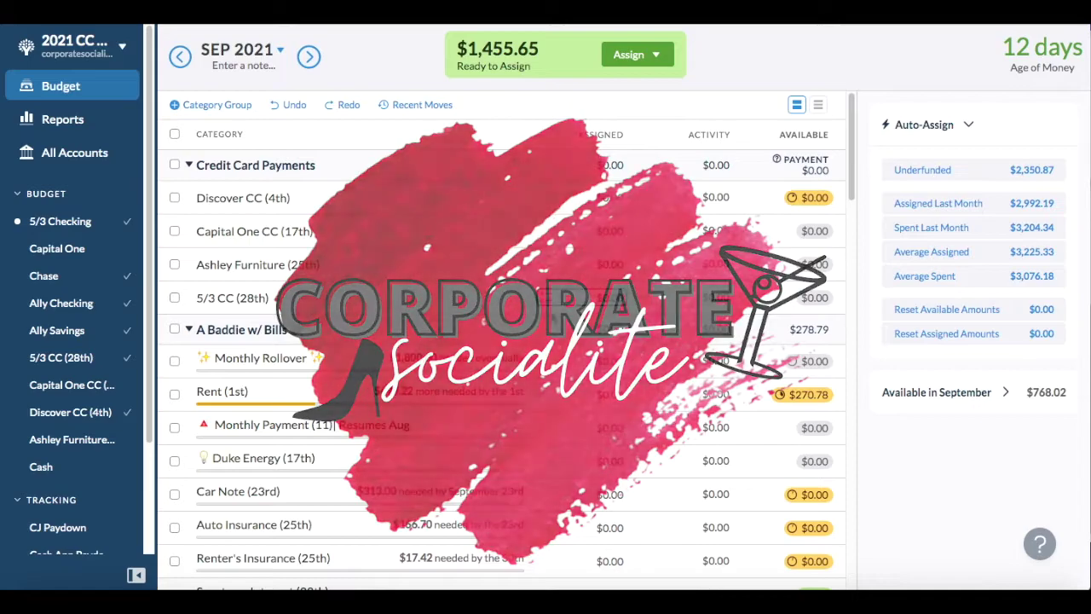
- Assign $35 each to Discover CC (4th) and Capital One CC (17th), and collapse the Credit Card Payments group
left_click(562, 297)
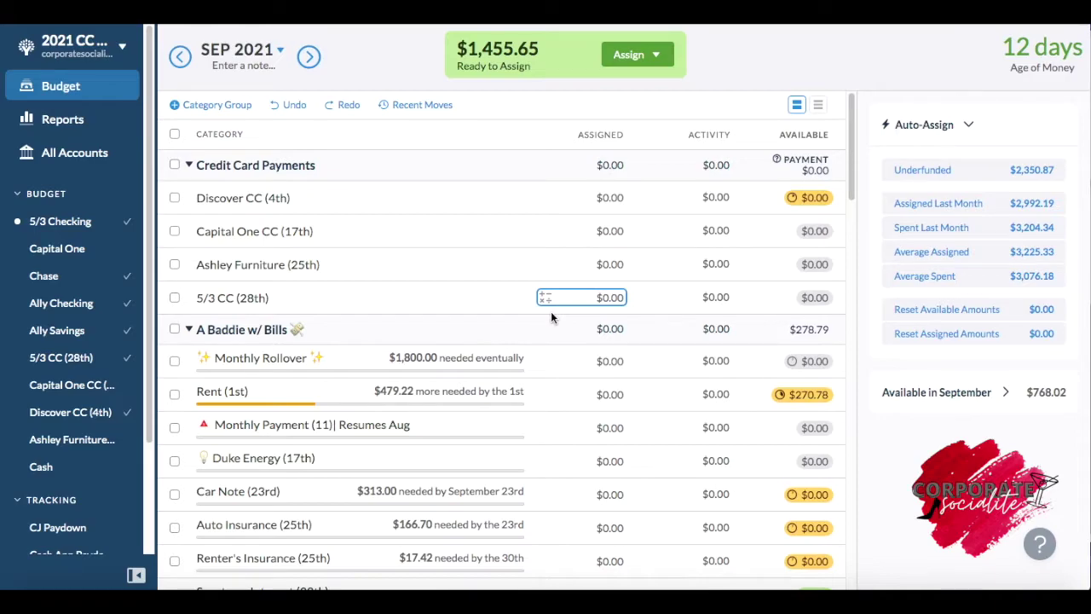
key("Escape")
left_click(611, 198)
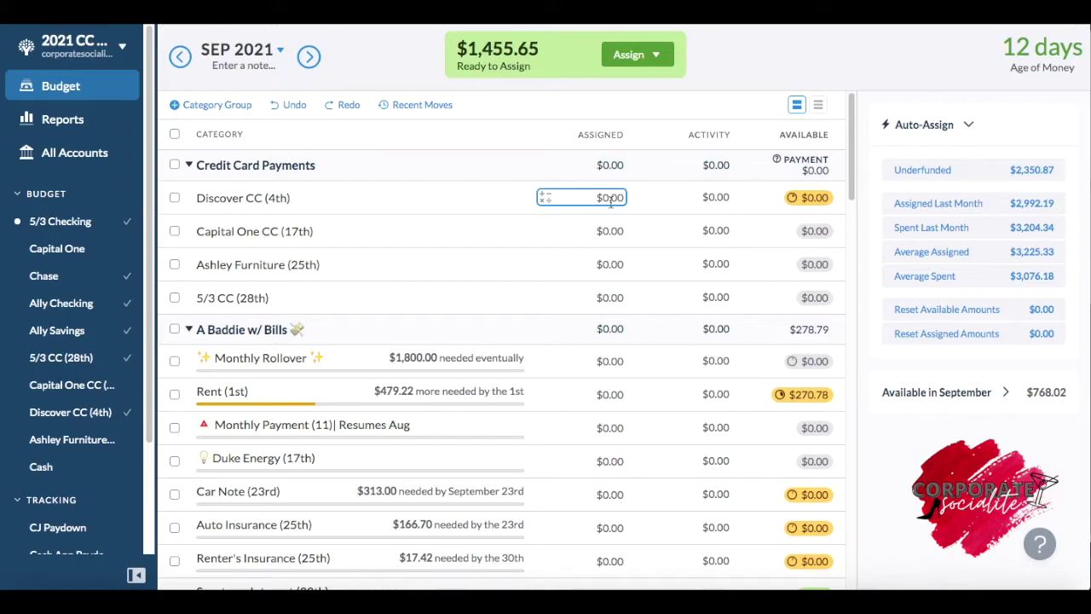
type("35")
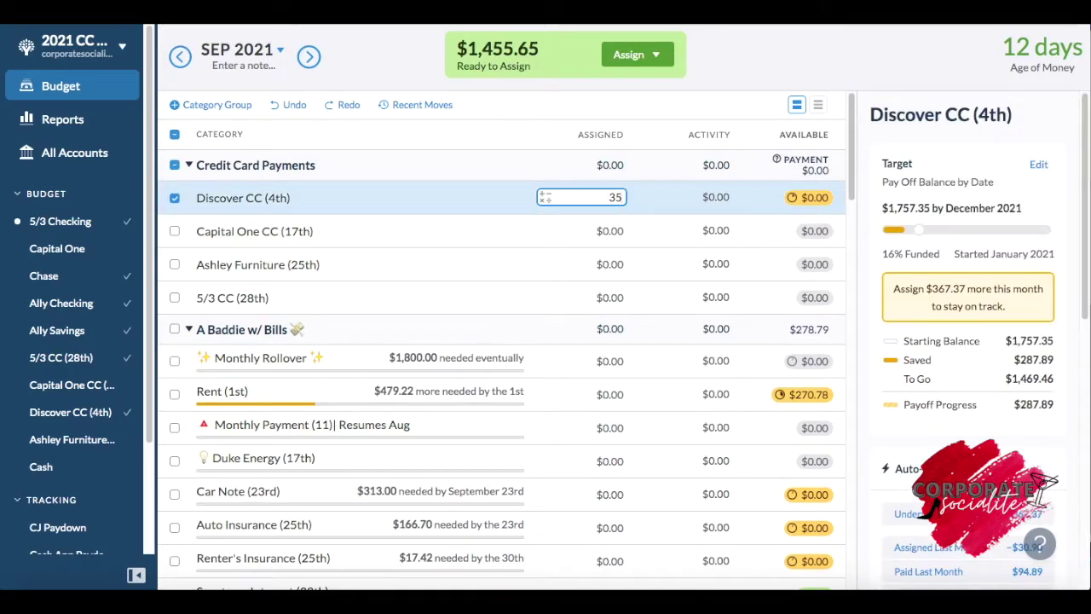
left_click(610, 227)
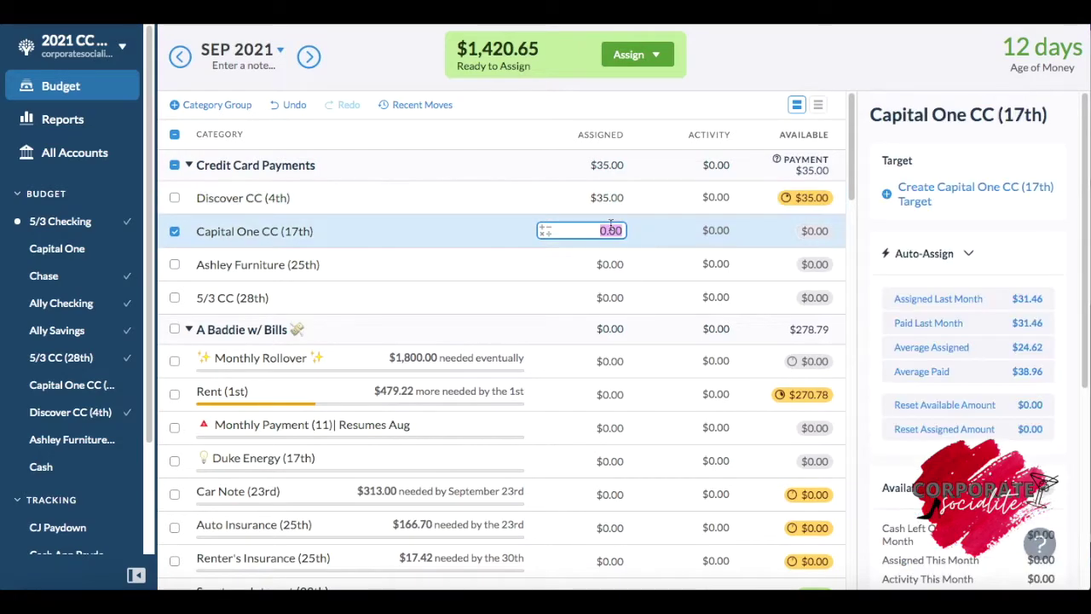
type("35")
key("Return")
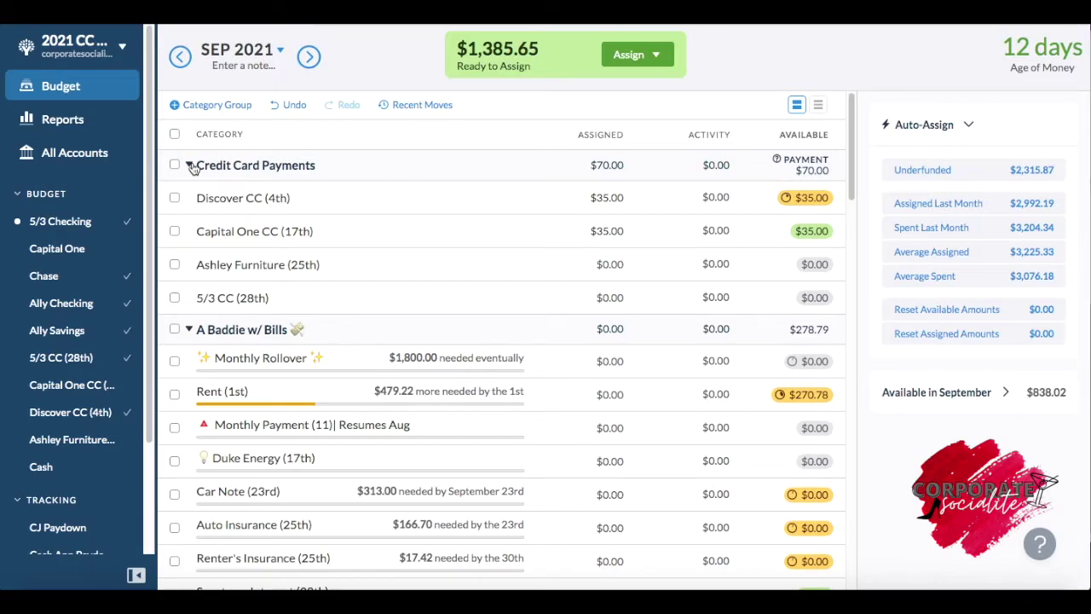
left_click(190, 166)
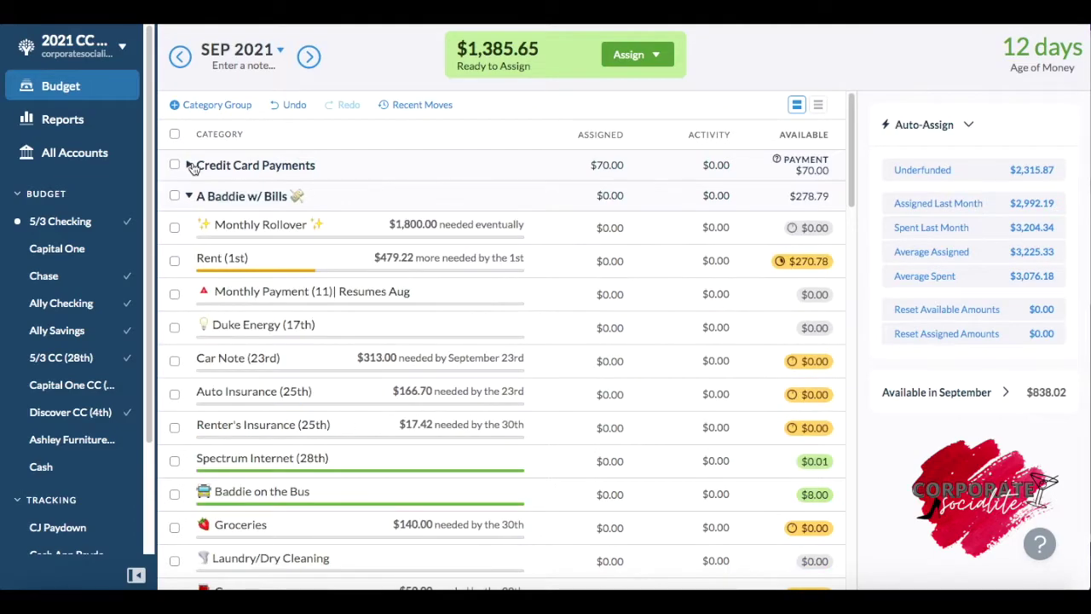
- Auto-assign the underfunded $479.22 to the Rent (1st) category and deselect it
scroll(211, 267, "down", 1)
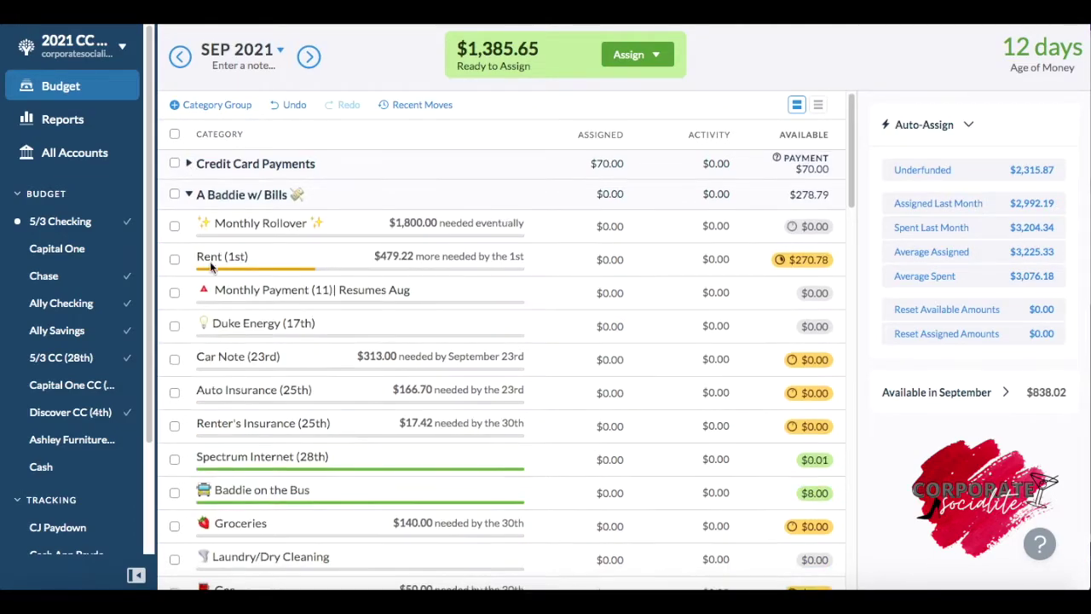
scroll(211, 266, "up", 1)
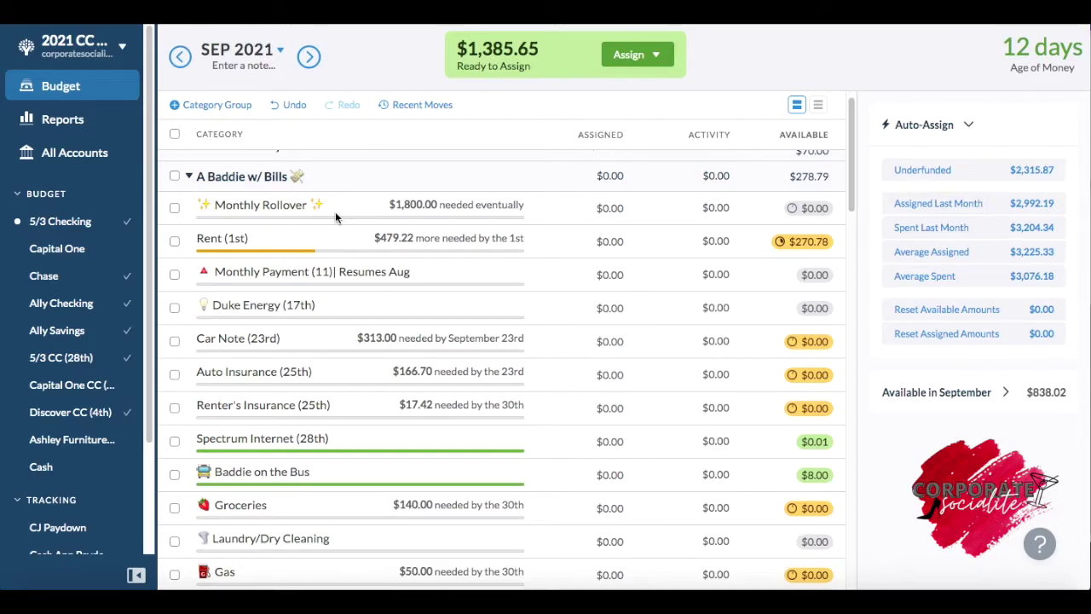
left_click(597, 242)
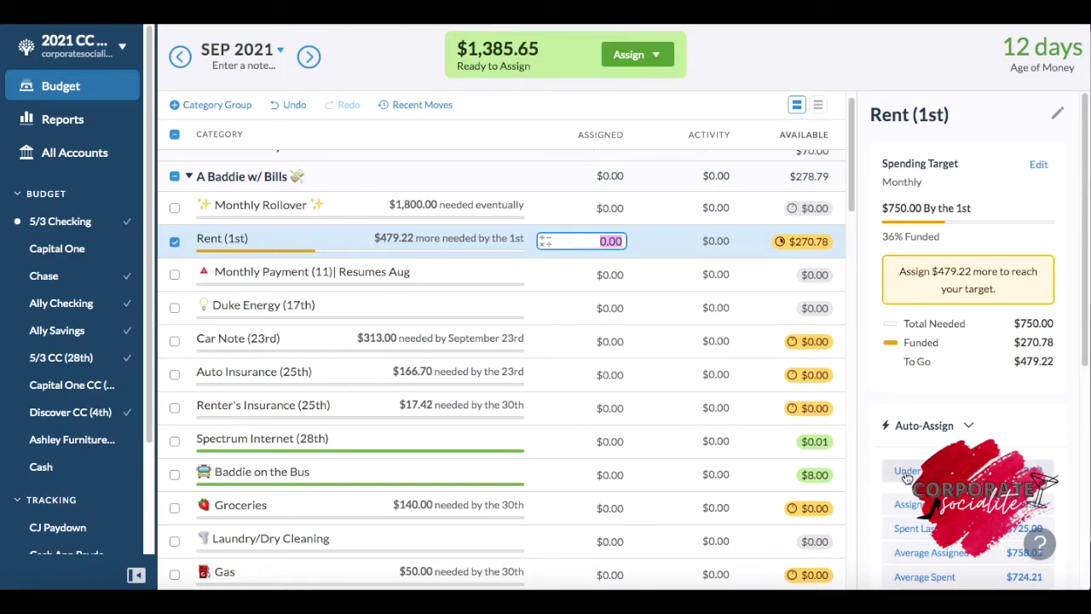
left_click(908, 475)
left_click(909, 475)
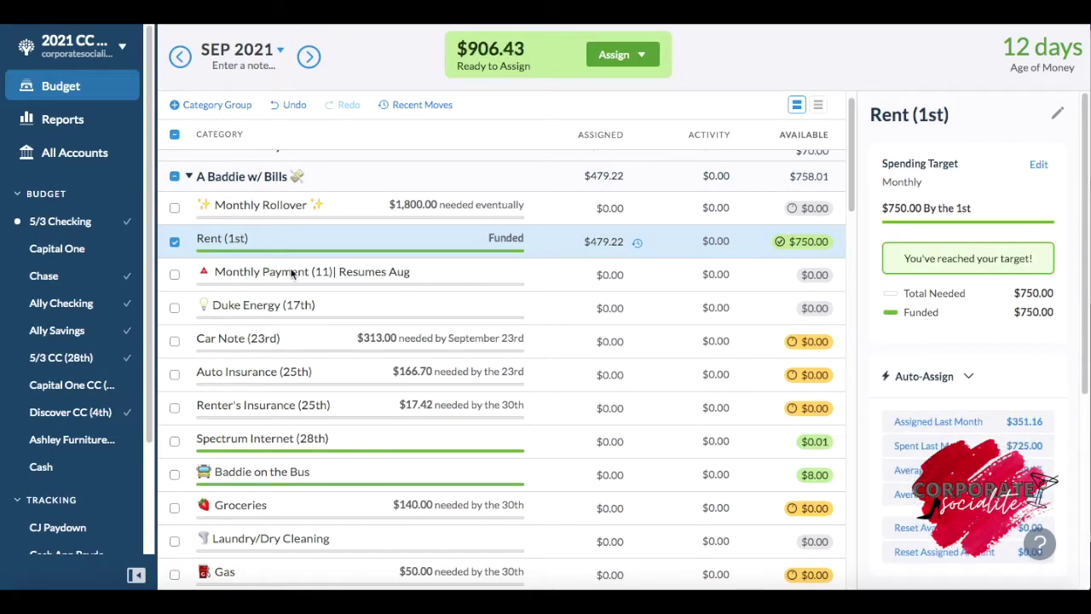
left_click(174, 244)
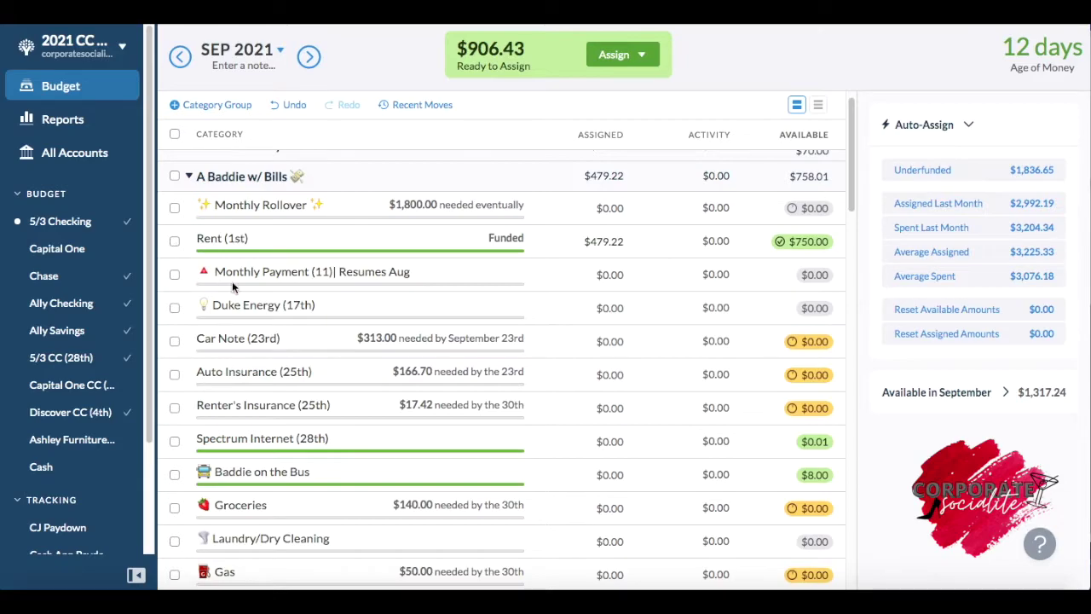
- Assign $10 to Monthly Payment (11) and $50 to Duke Energy (17th) for September
left_click(430, 275)
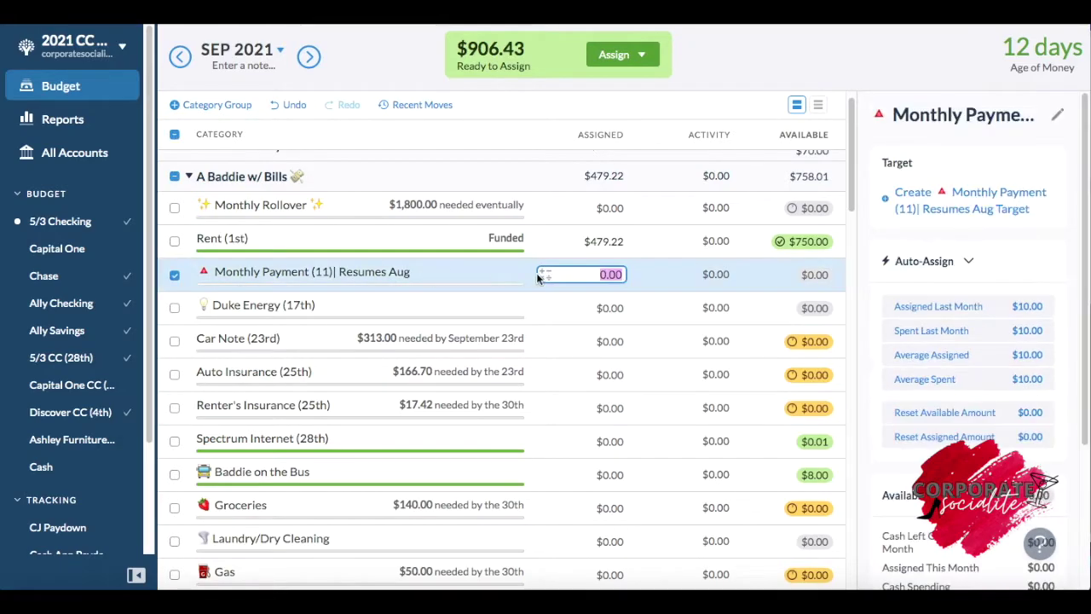
type("10")
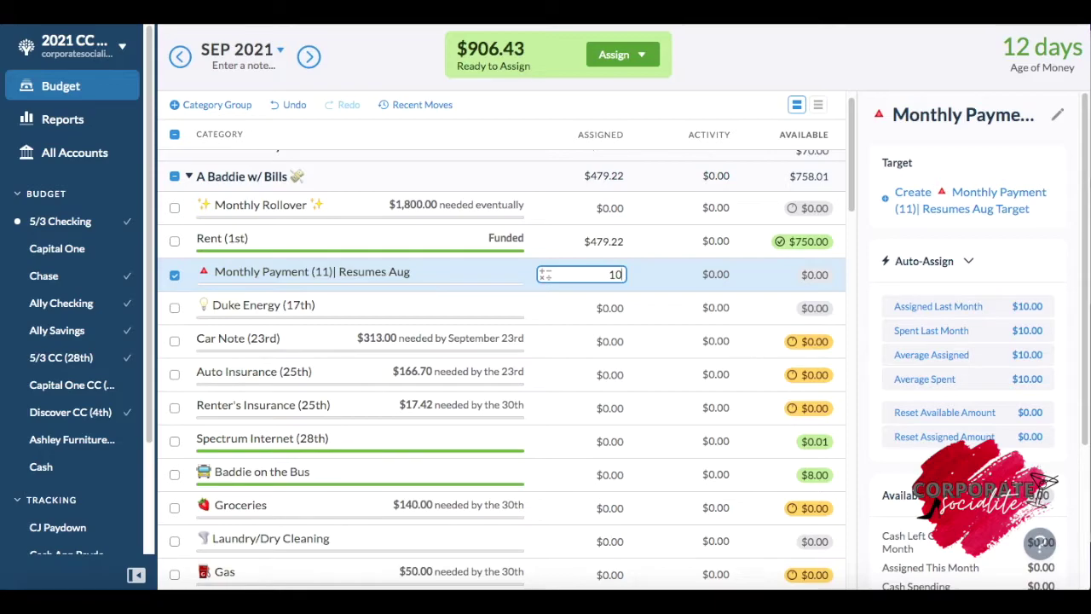
key("Return")
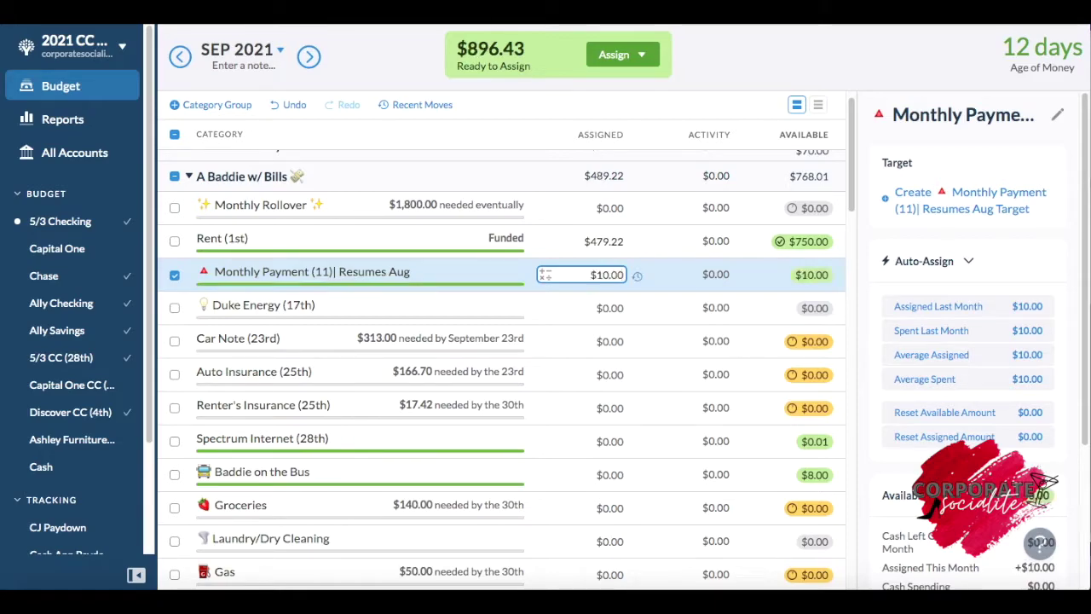
left_click(615, 306)
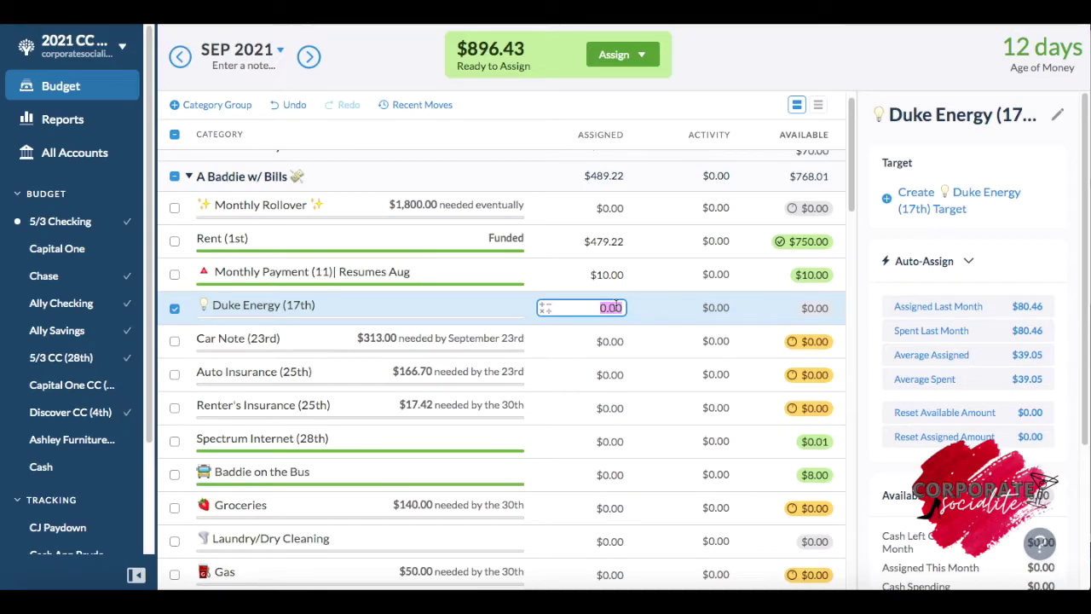
type("50")
key("Return")
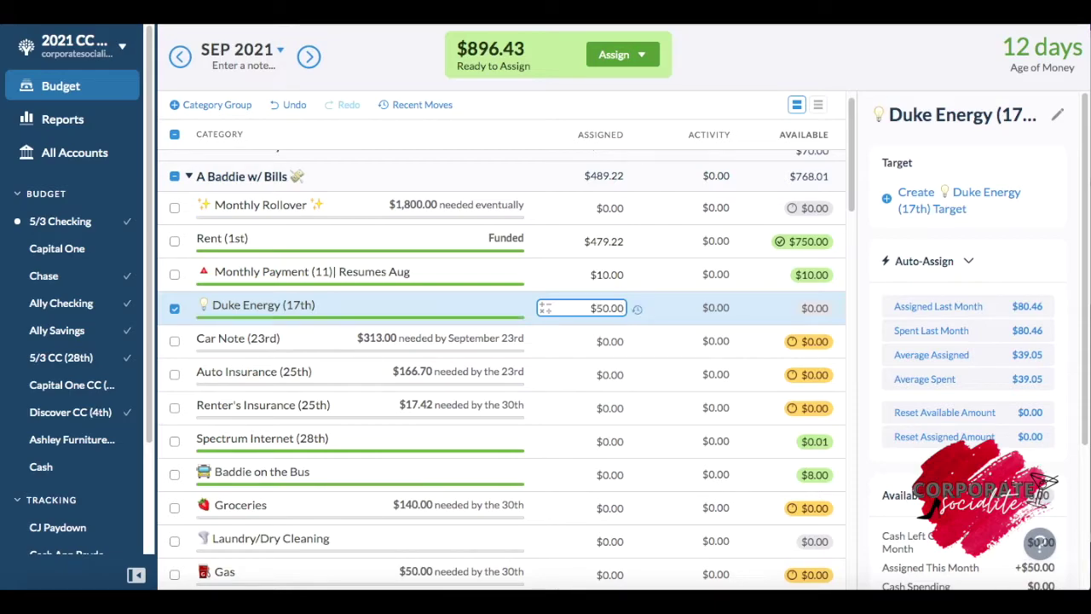
- Assign $156 to the Car Note (23rd) category for September
left_click(609, 341)
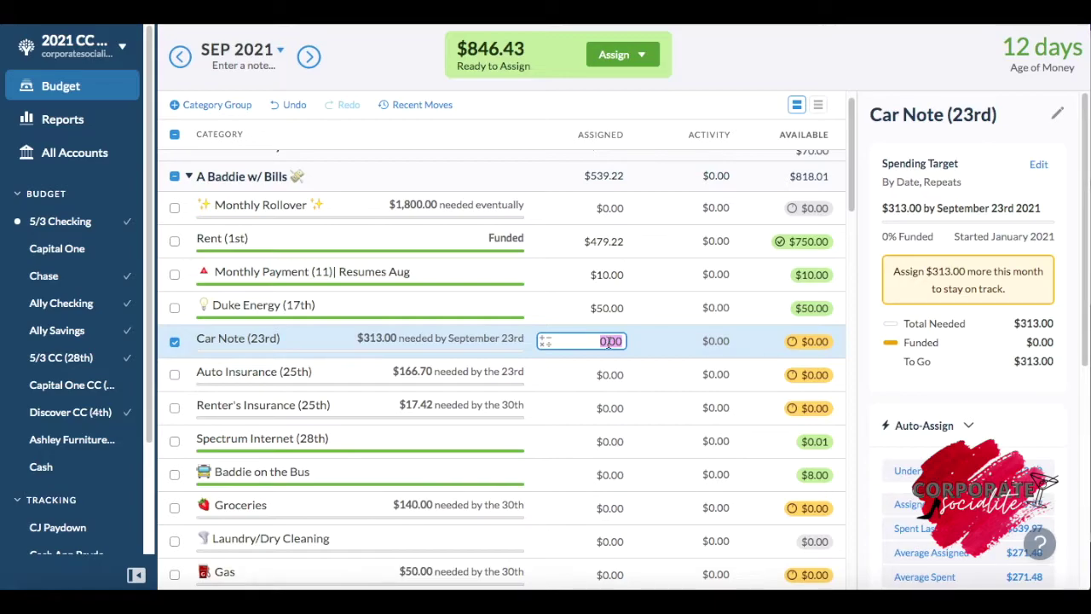
type("156")
key("Return")
- Change the monthly Auto Insurance (25th) target amount to $189 and assign $94 to that category
left_click(609, 374)
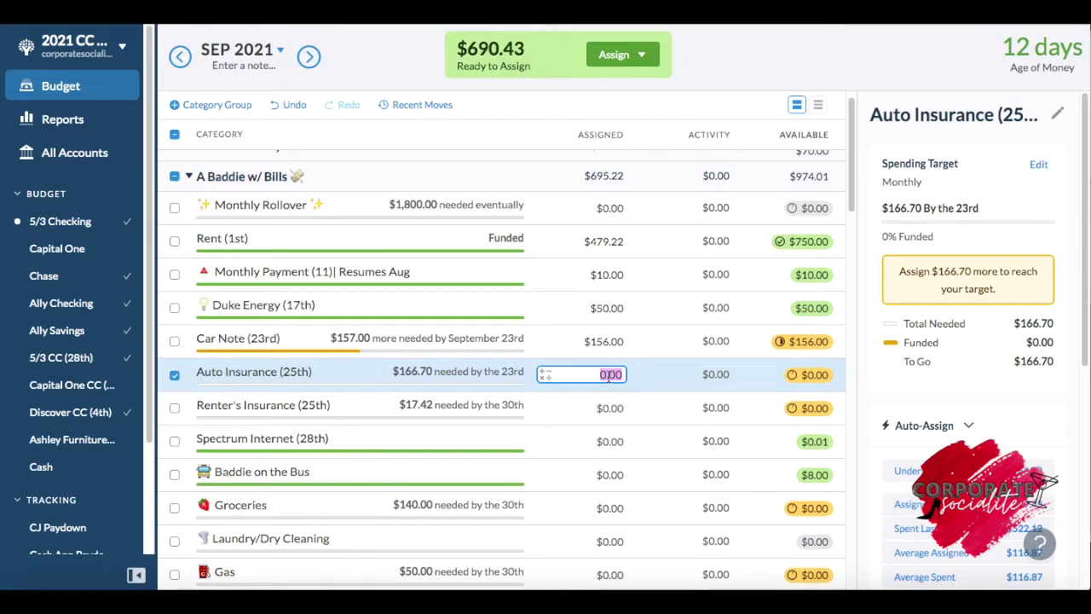
left_click(1038, 163)
type("189")
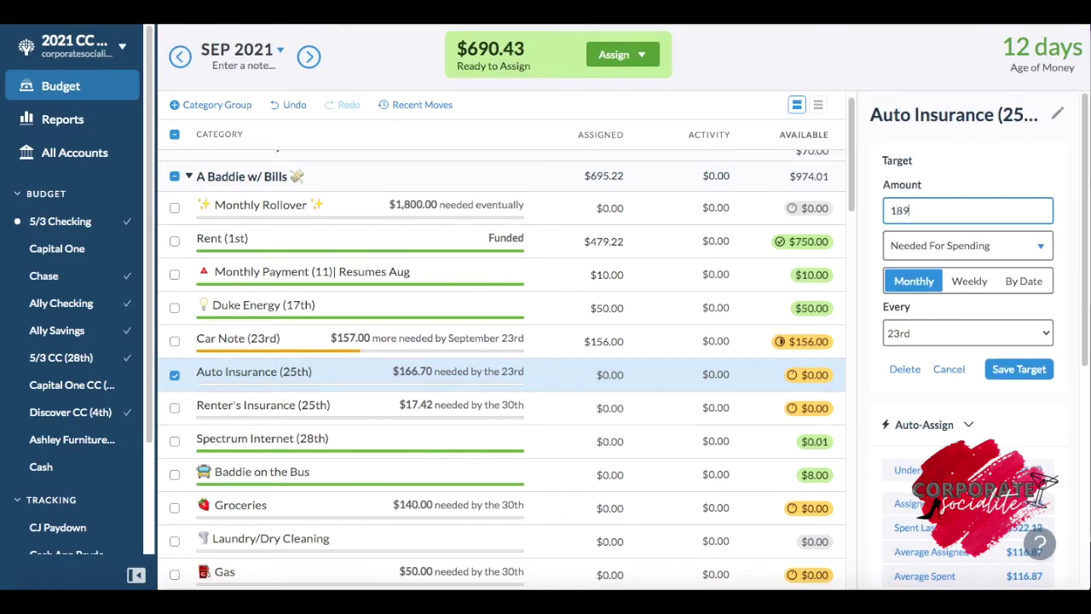
left_click(1002, 370)
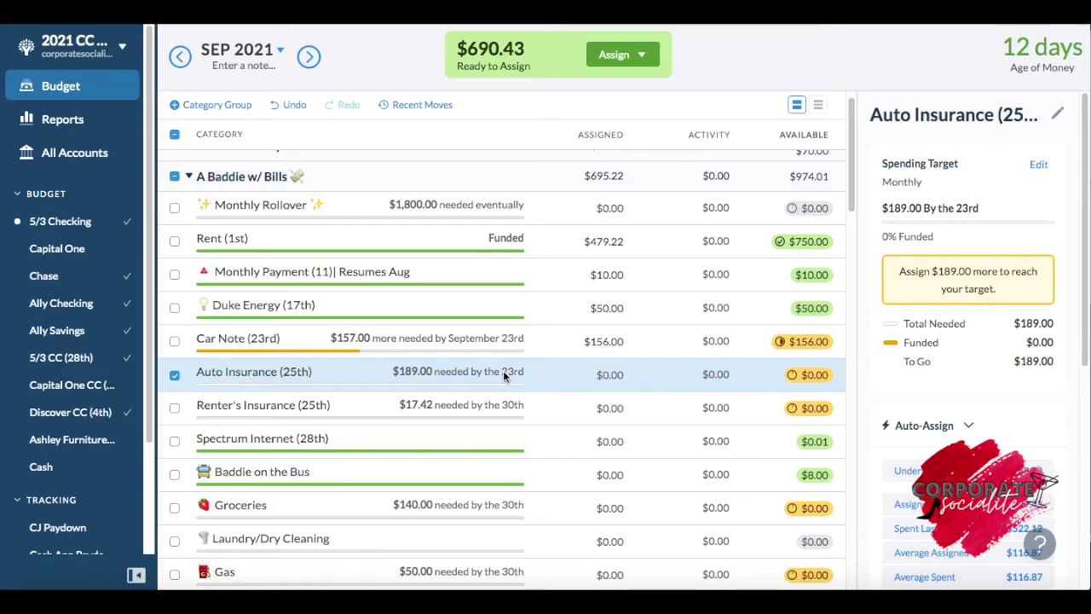
left_click(618, 376)
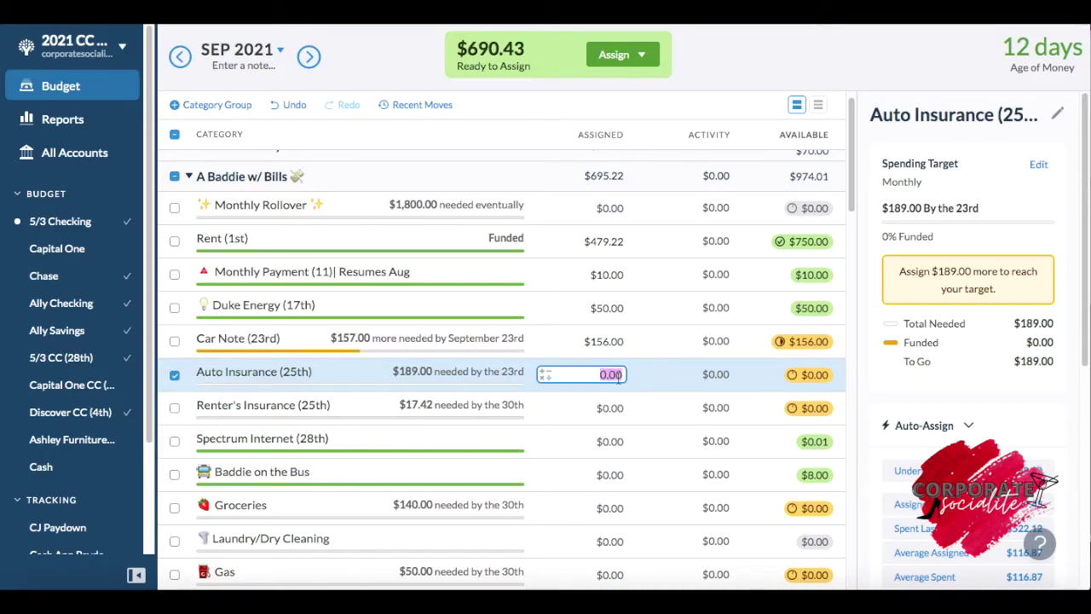
type("94")
key("Return")
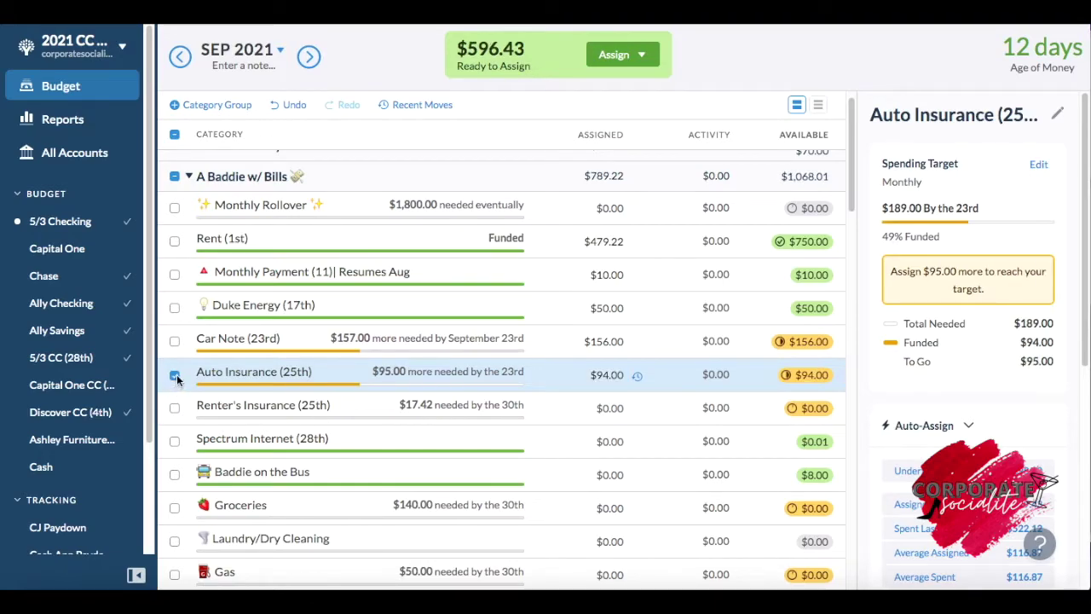
left_click(174, 375)
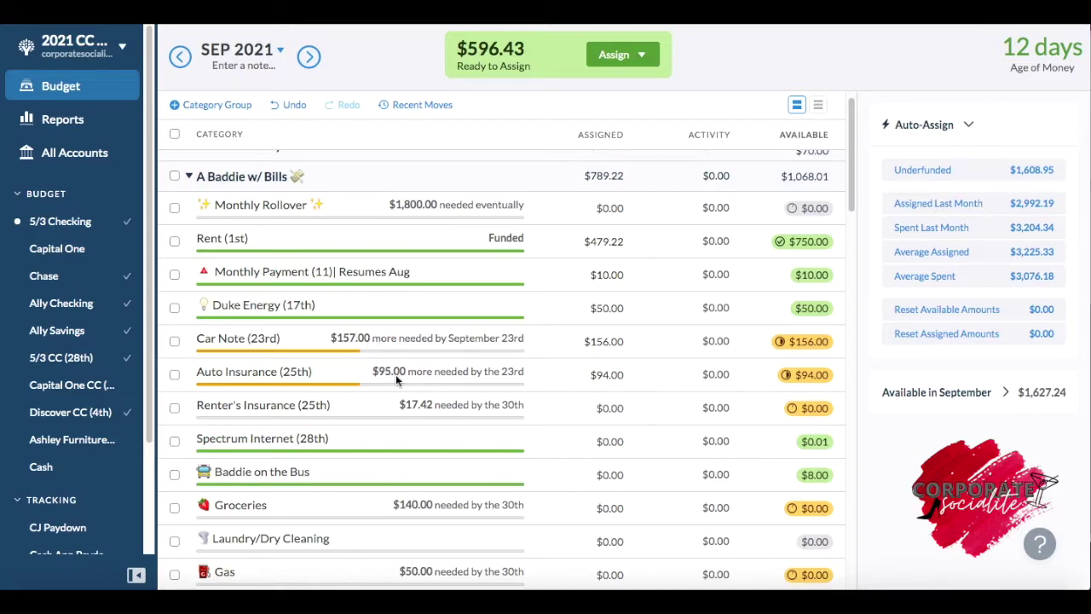
- Assign $27.50 to the Spectrum Internet (28th) category and deselect it
scroll(434, 411, "down", 1)
left_click(599, 393)
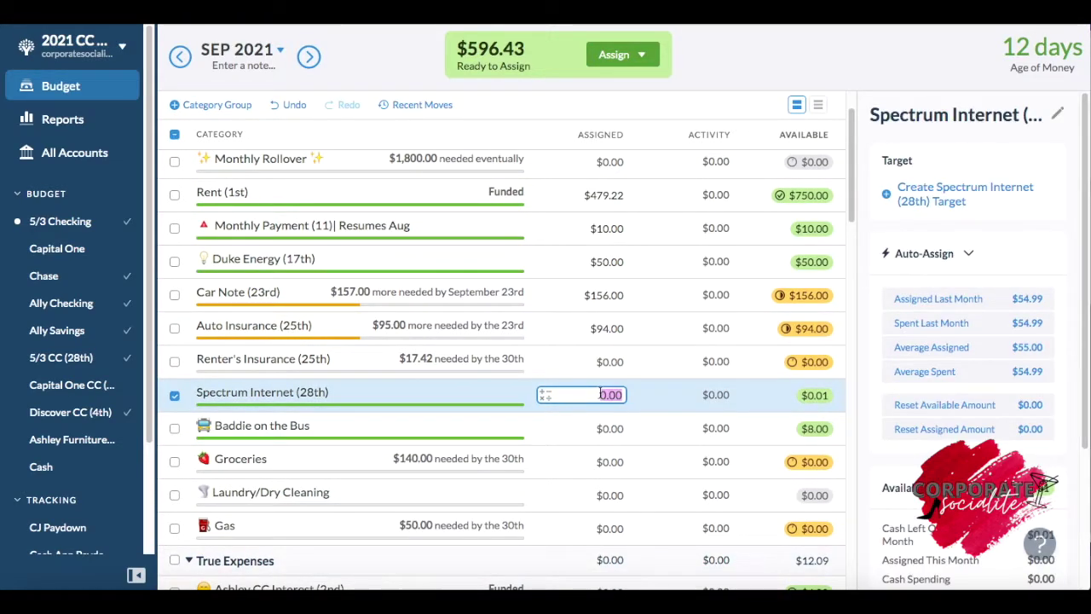
type("27.5")
key("Return")
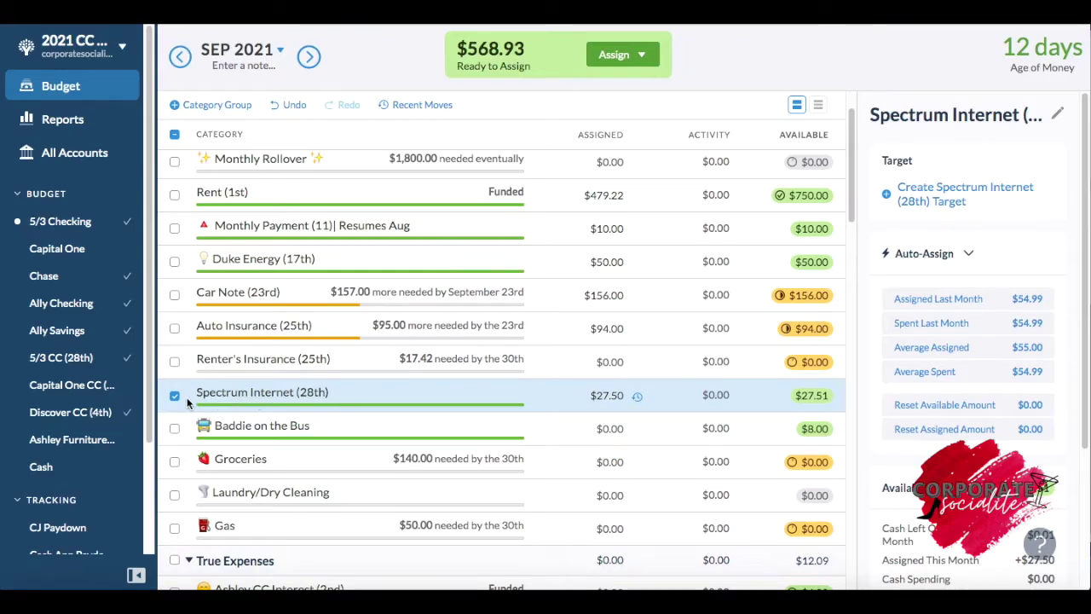
left_click(174, 397)
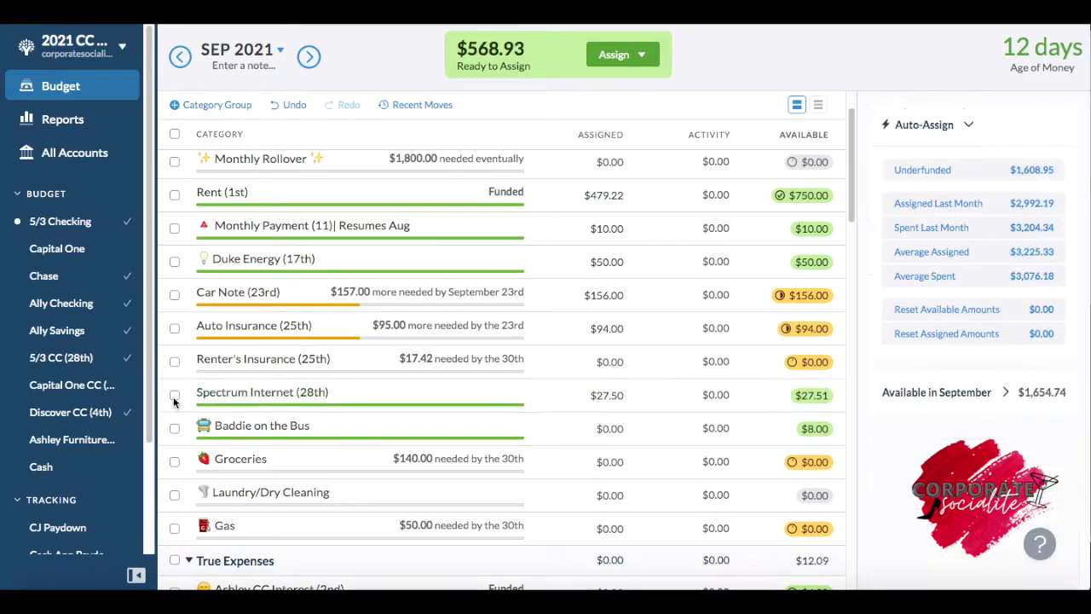
- Assign $70 to Groceries and $10 to Laundry/Dry Cleaning for September
left_click(301, 457)
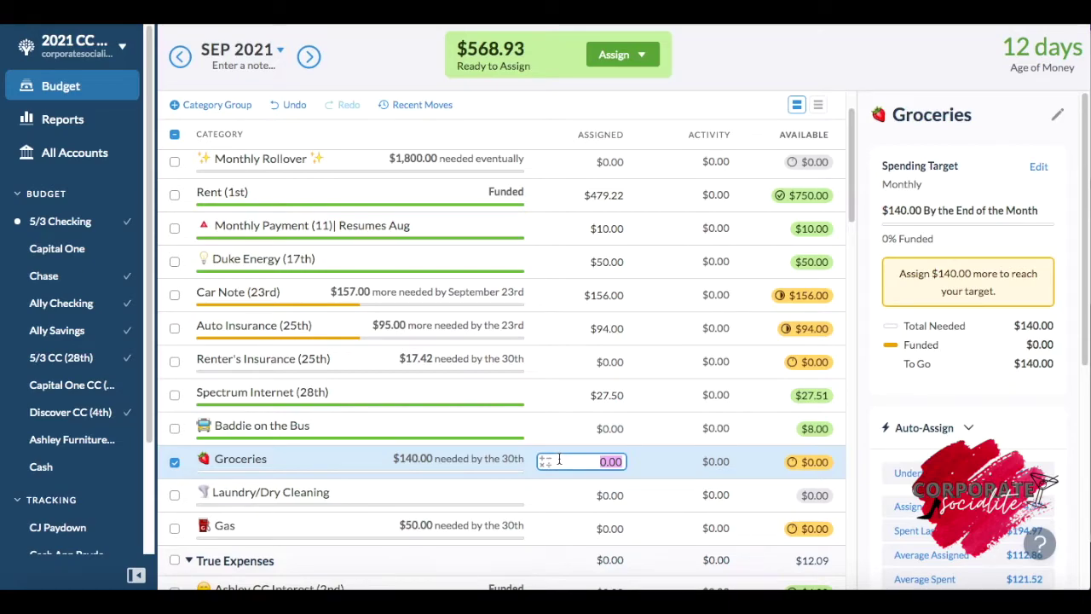
key("BackSpace")
type("70")
key("Return")
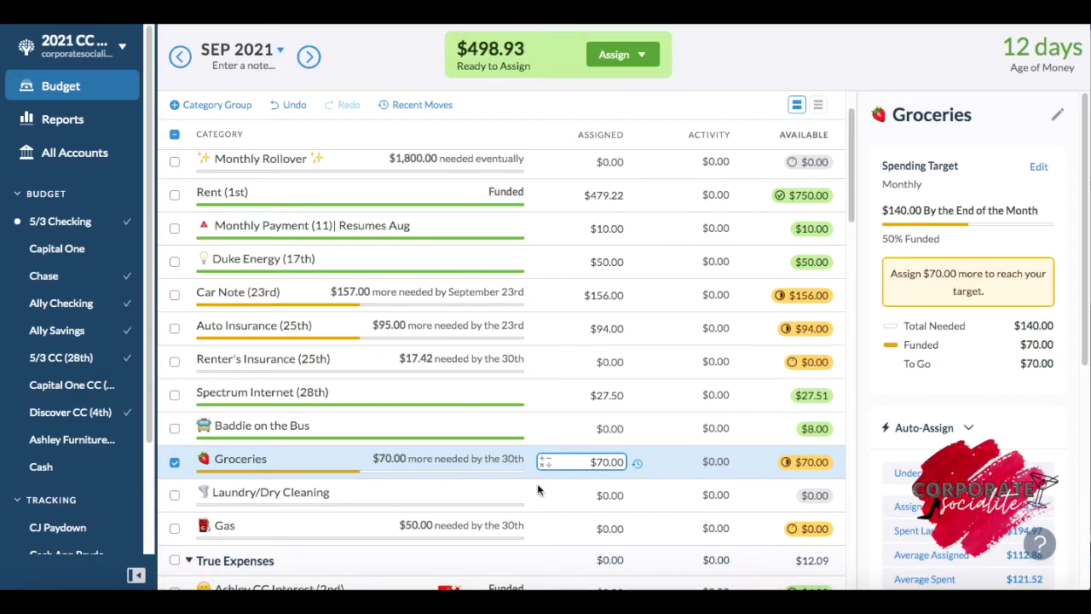
left_click(541, 495)
left_click(607, 492)
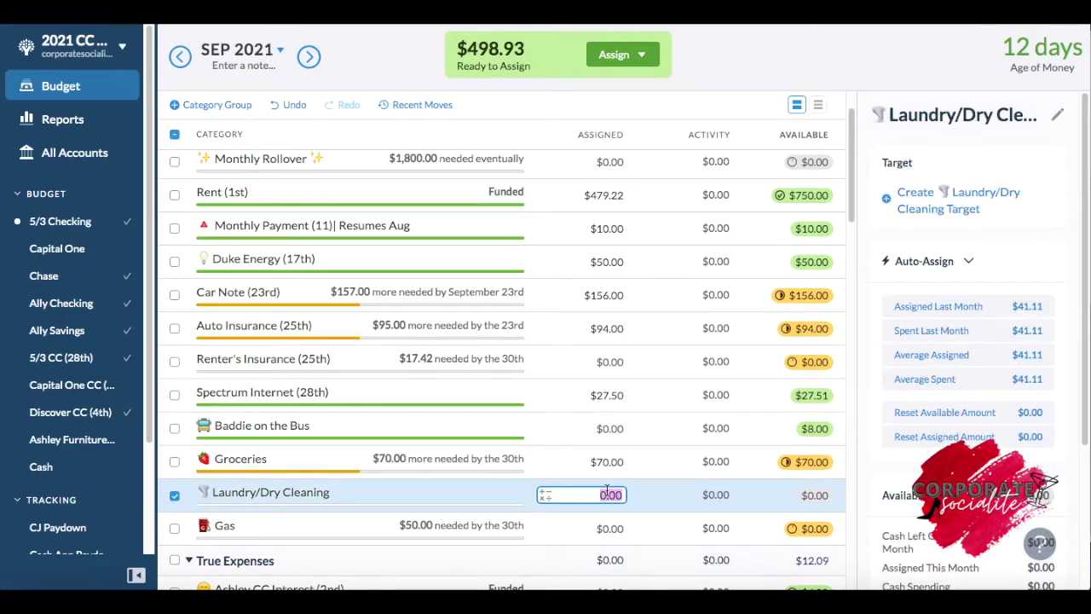
type("10")
key("Return")
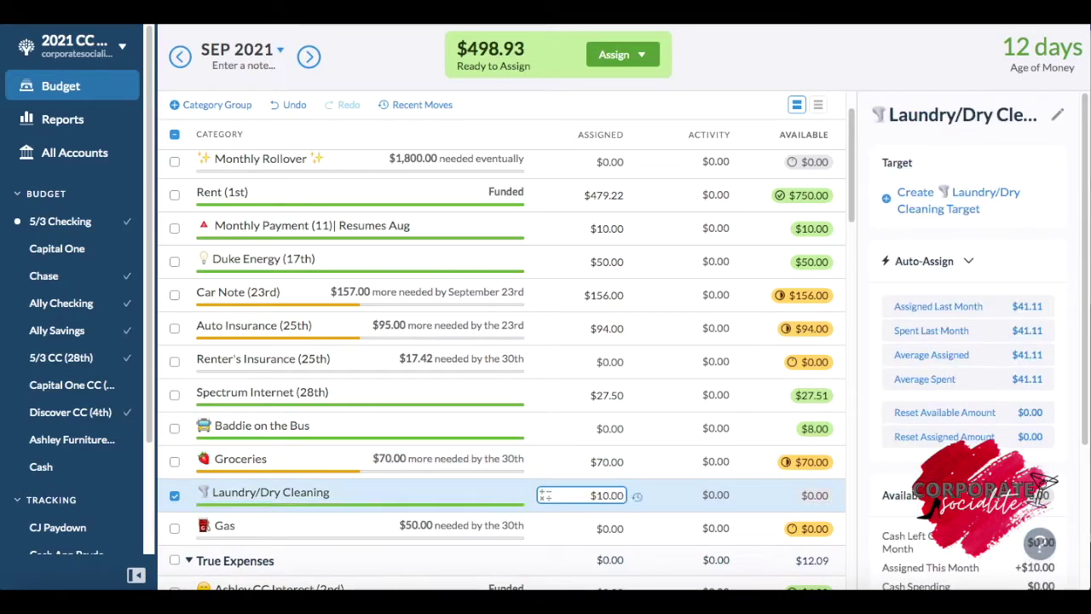
- Assign $25.07 to the Gas category and collapse the A Baddie w/ Bills group
type("25")
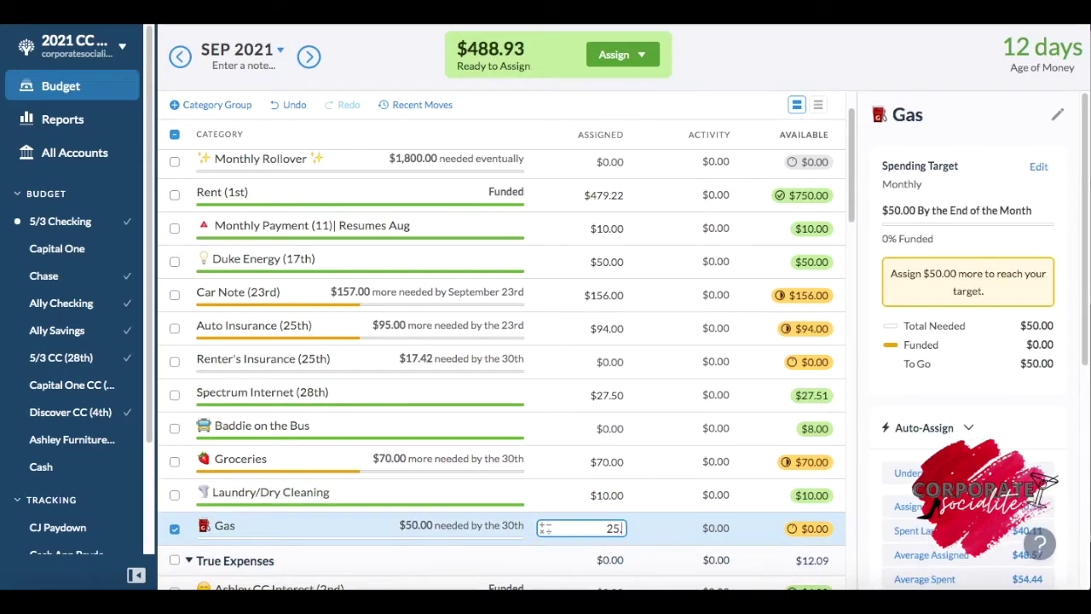
type(".07")
key("Return")
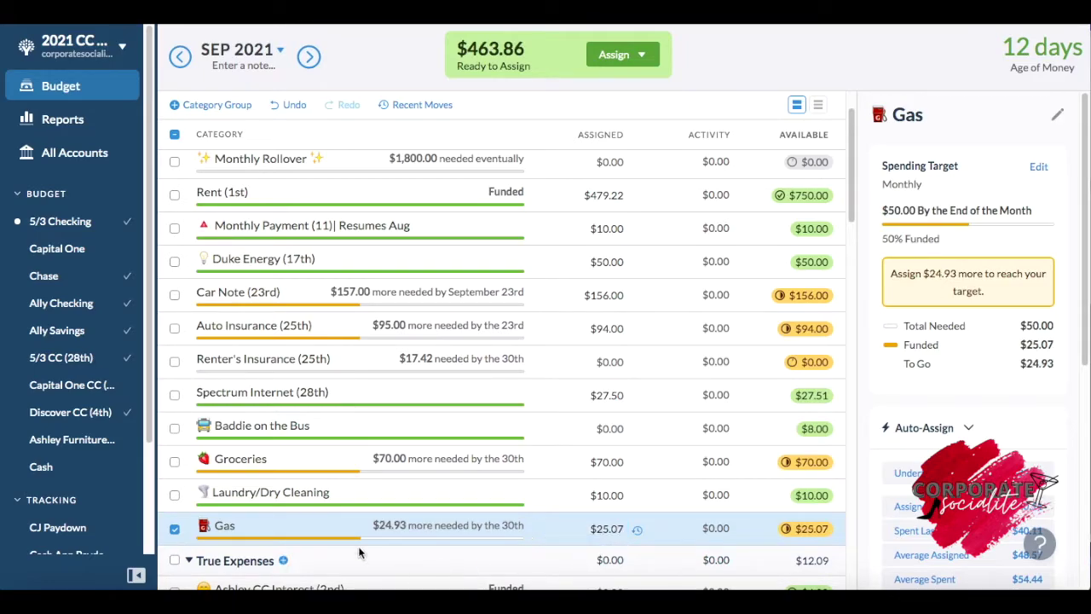
left_click(175, 530)
scroll(267, 439, "down", 1)
scroll(266, 441, "up", 1)
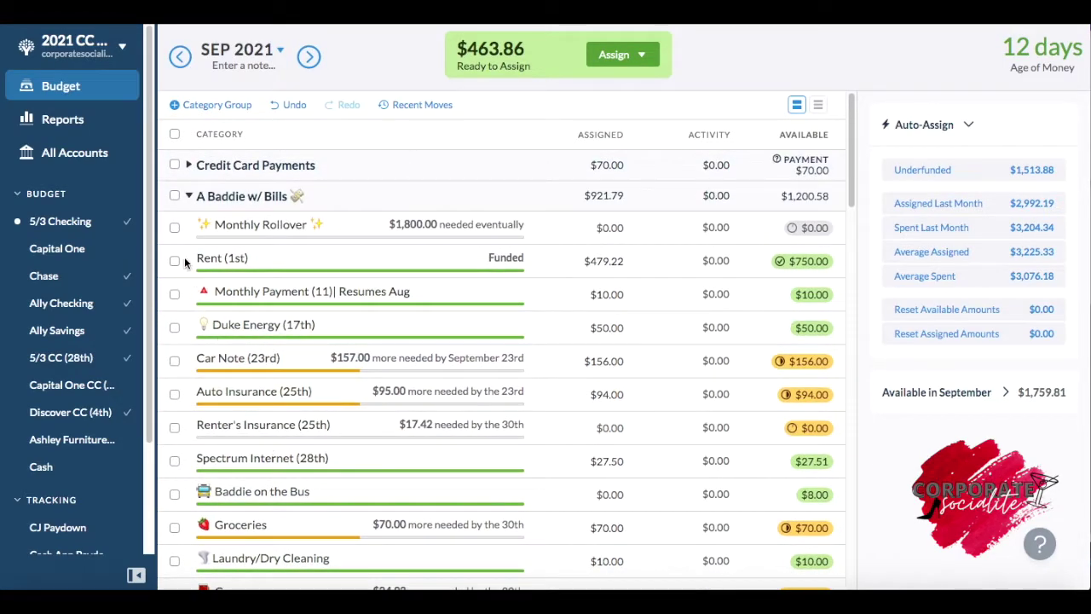
left_click(189, 199)
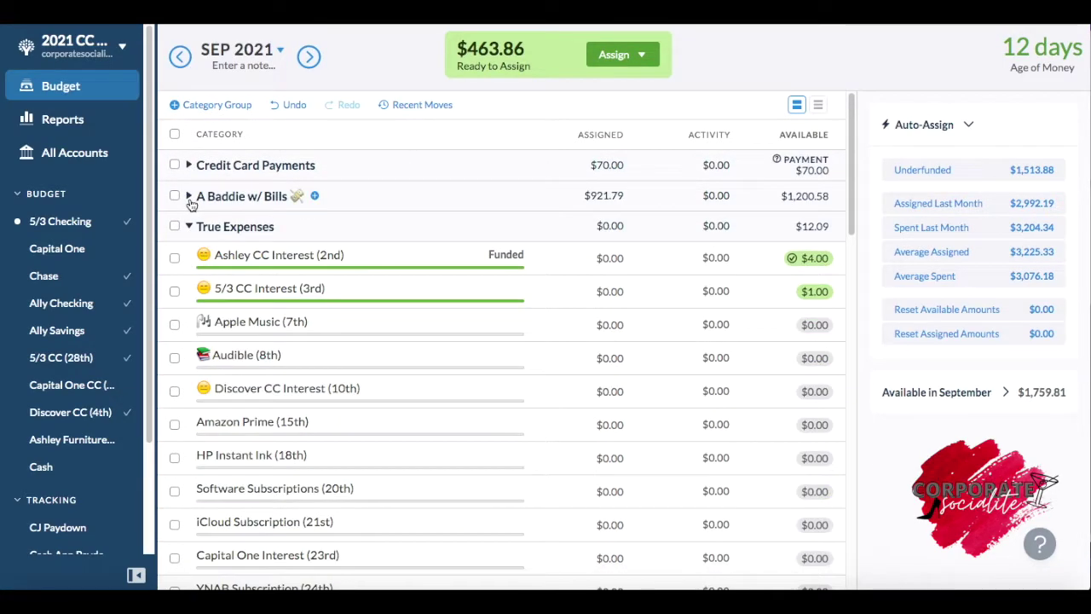
- Auto-assign last month's spent amounts to Apple Music, Audible, Discover CC Interest and Amazon Prime, and clear the selection
left_click(175, 324)
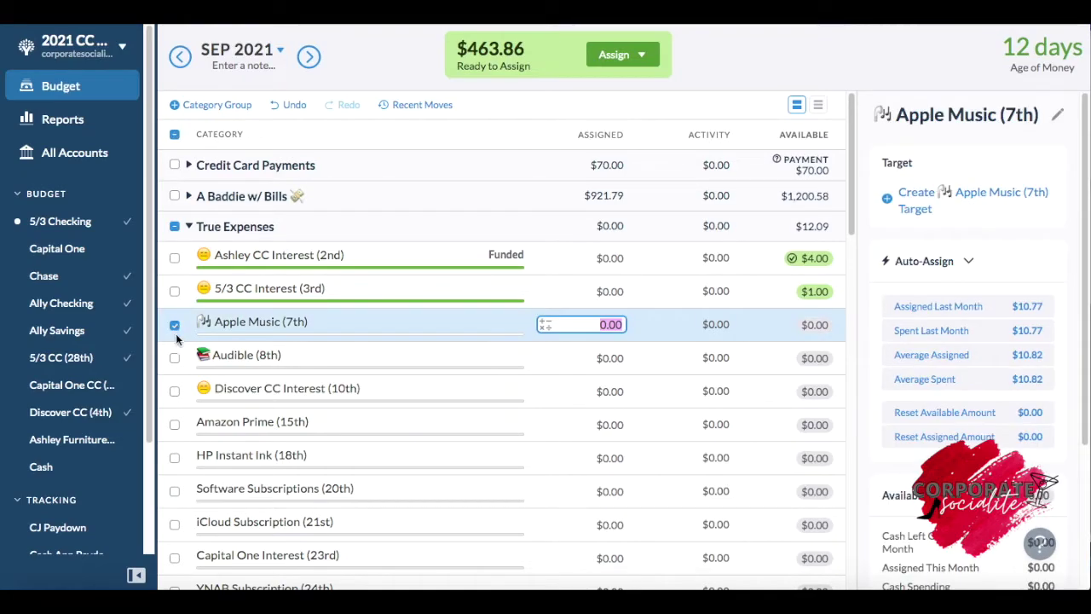
left_click(174, 358)
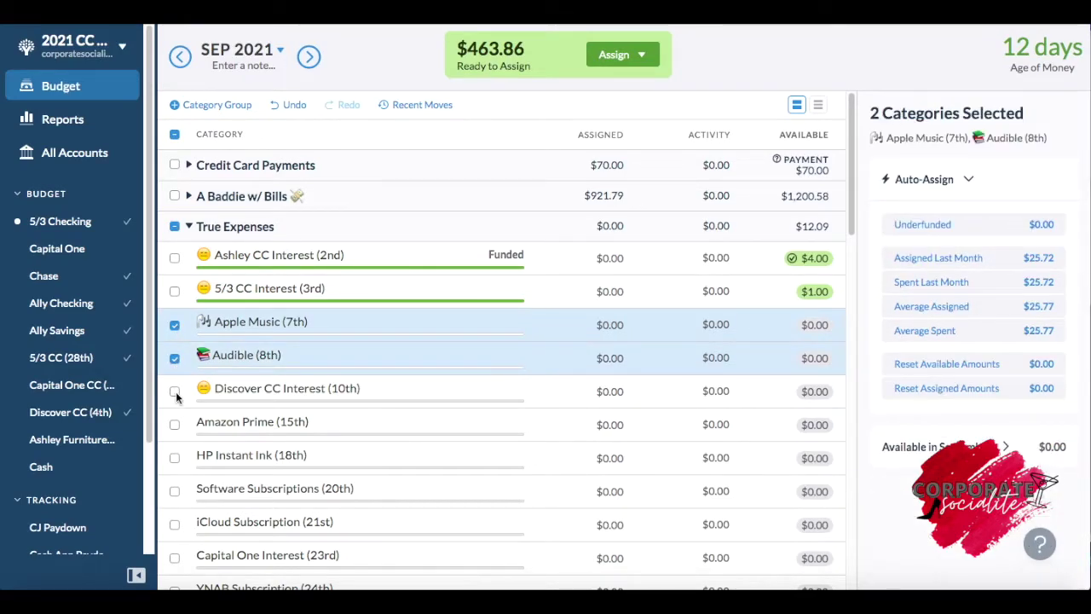
left_click(174, 392)
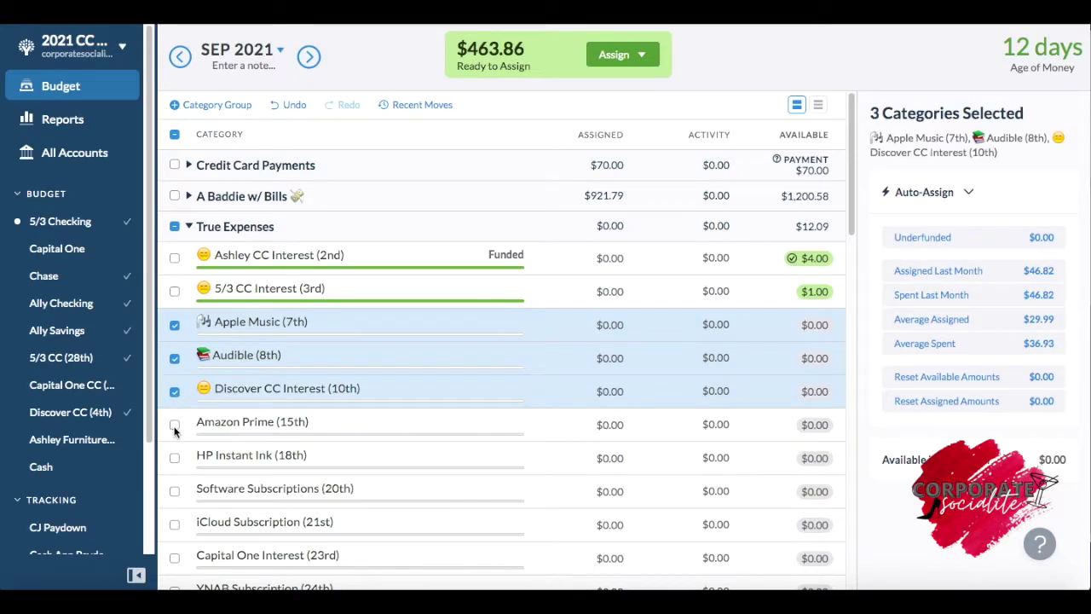
left_click(174, 425)
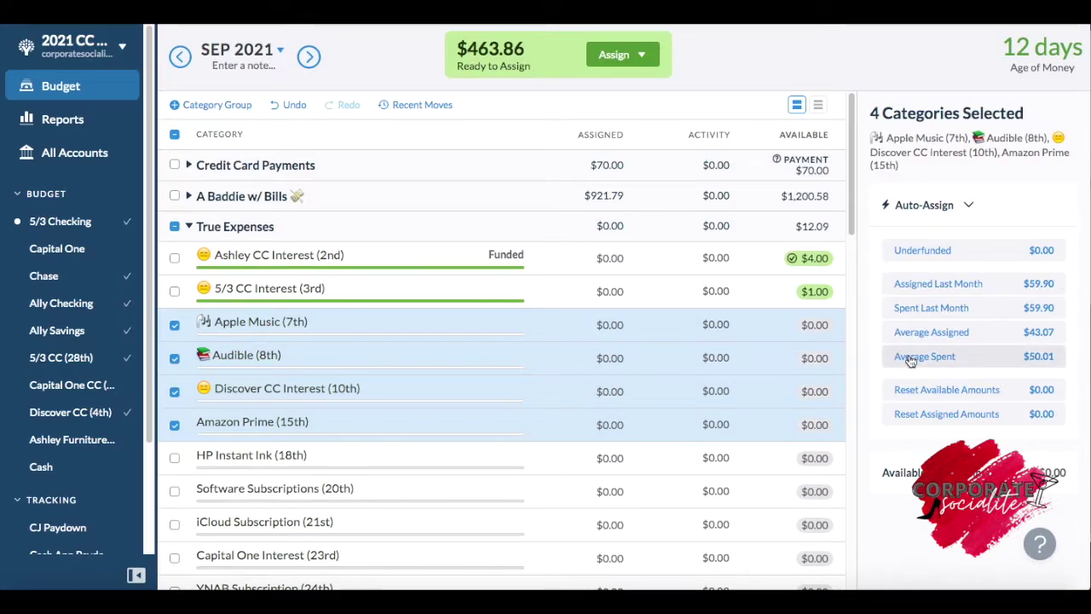
left_click(922, 312)
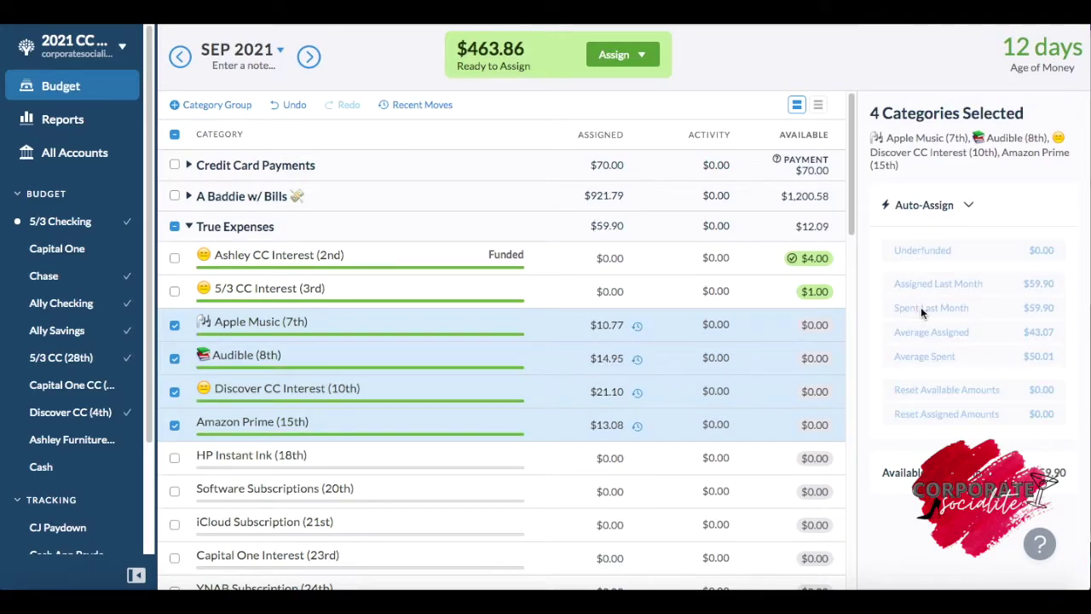
left_click(176, 230)
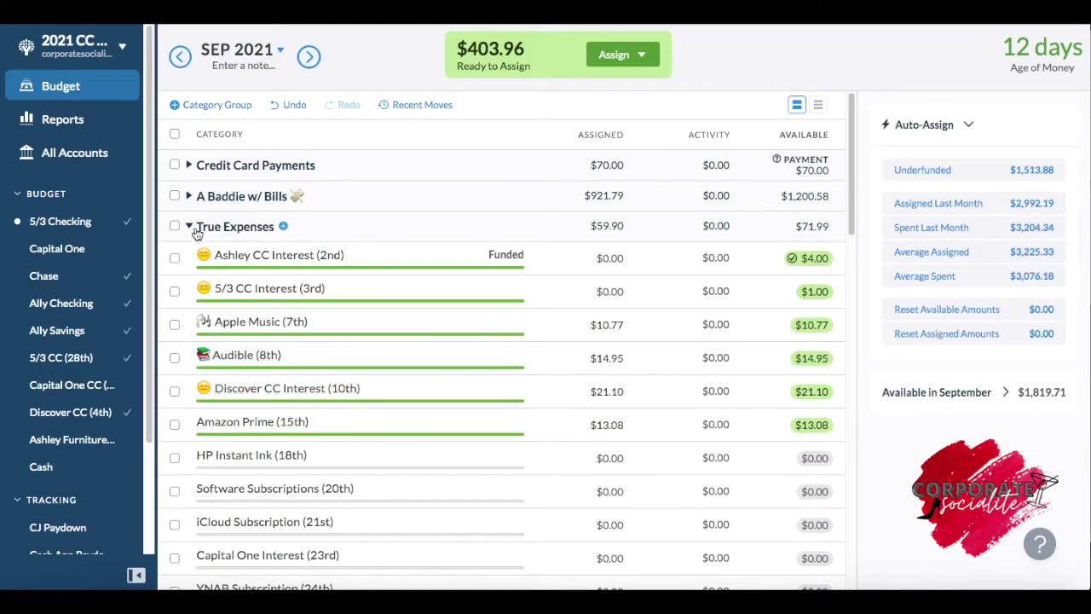
- Assign $10 to the Gifts category, deselect it and collapse the True Expenses group
scroll(203, 397, "down", 1)
scroll(203, 396, "down", 3)
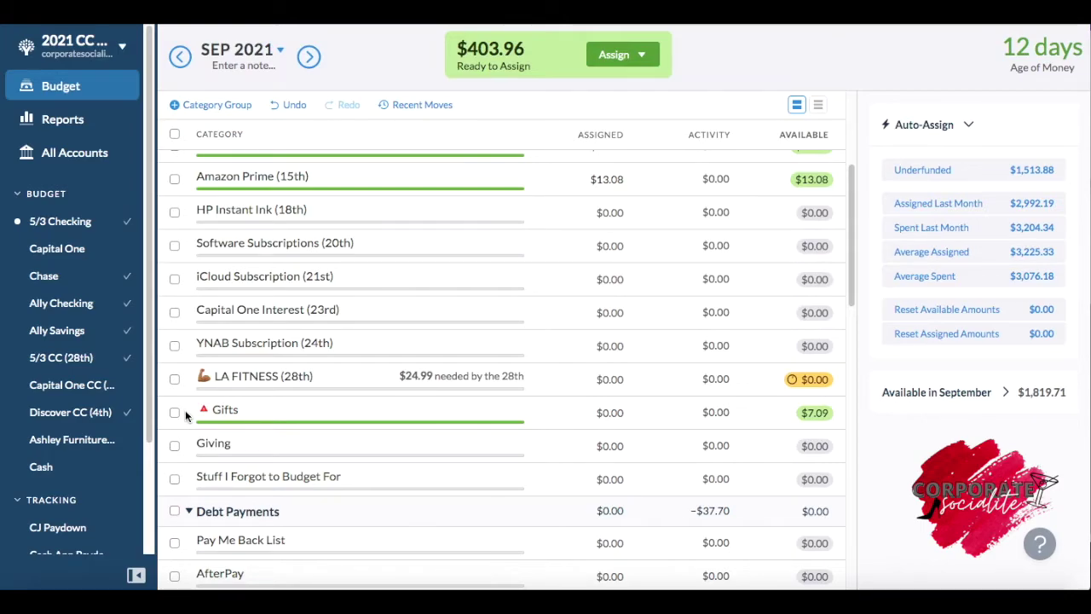
left_click(185, 410)
type("10")
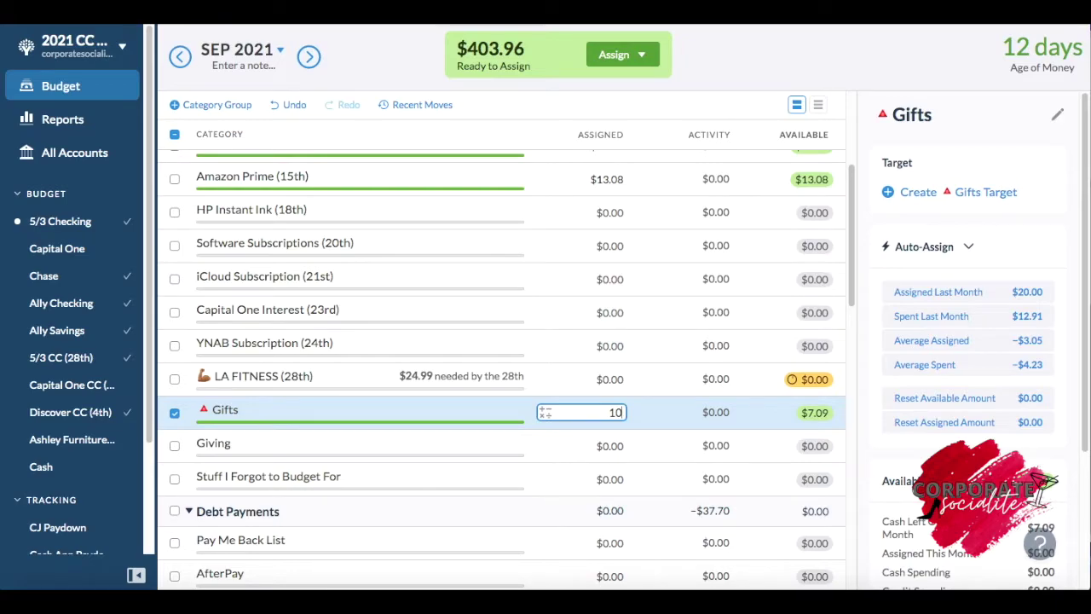
key("Return")
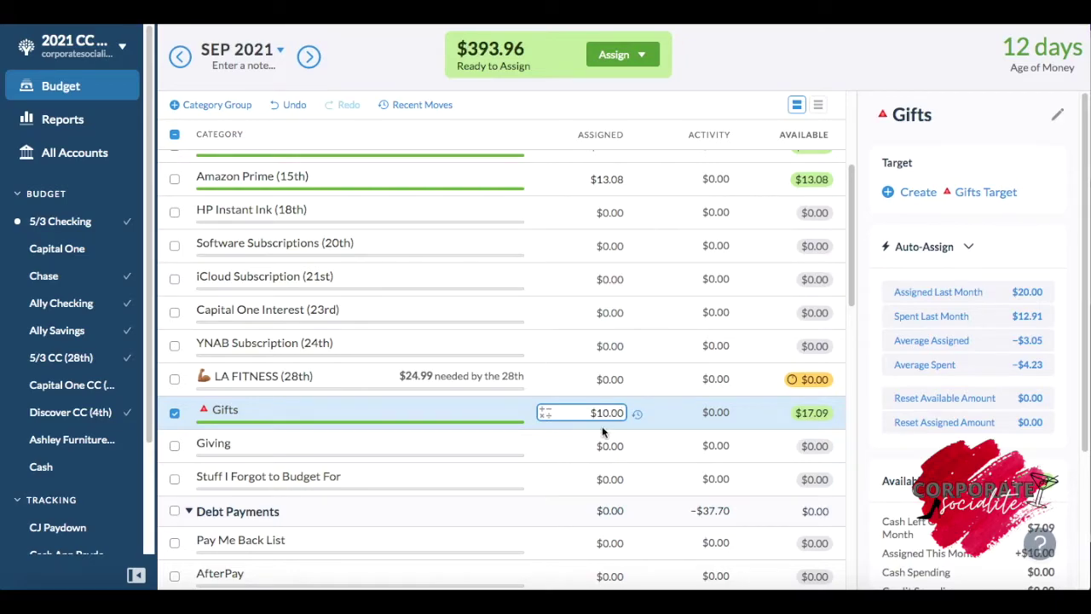
left_click(174, 413)
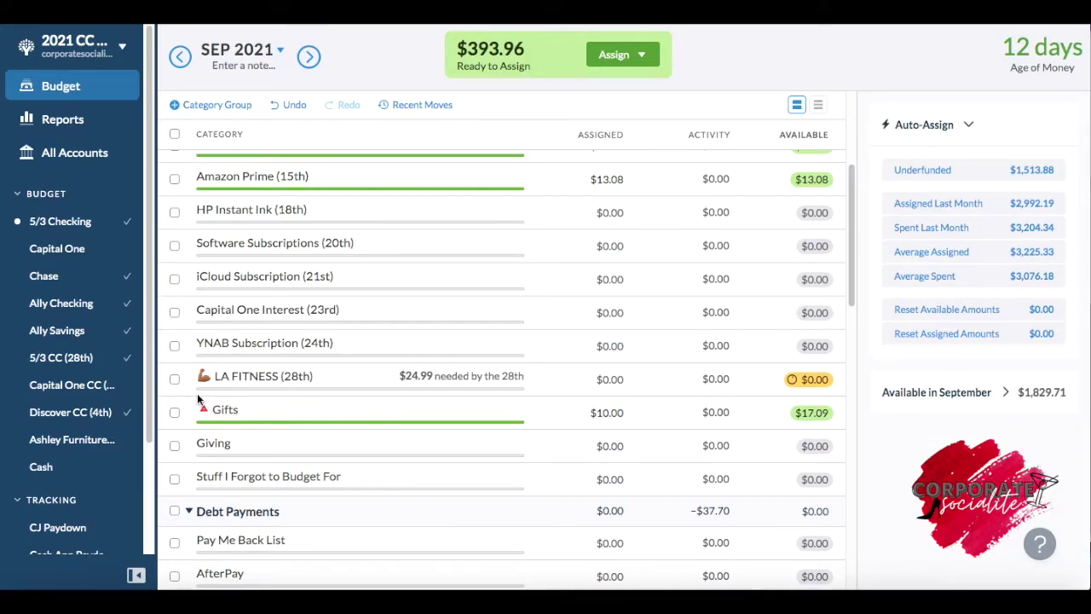
scroll(197, 393, "up", 5)
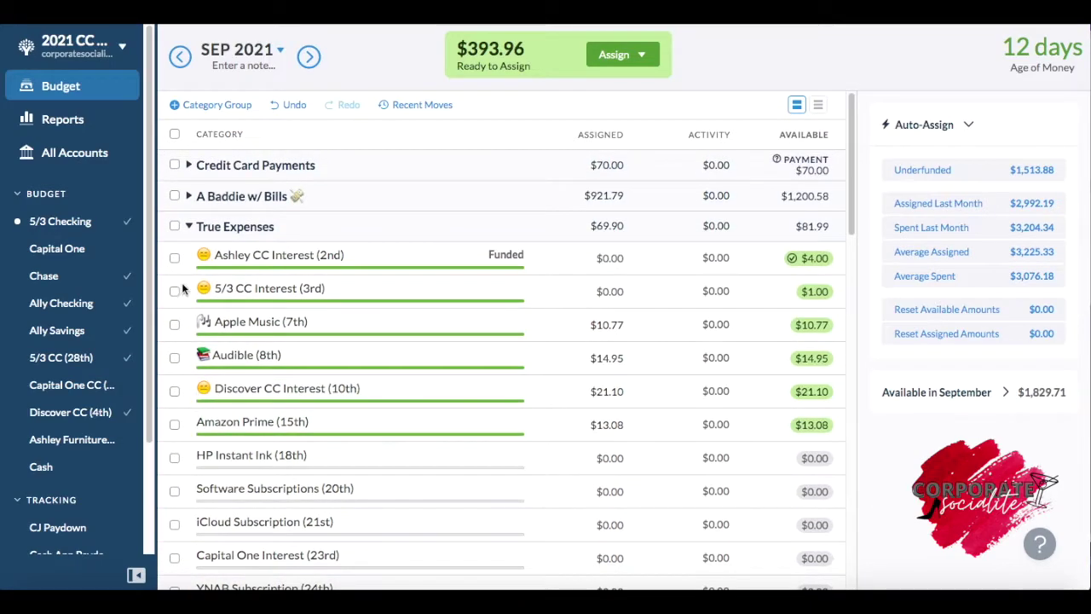
left_click(189, 227)
- Add $100 to the Emergency Fund (Fund Me First!) category's existing September assignment and deselect it
scroll(203, 298, "down", 2)
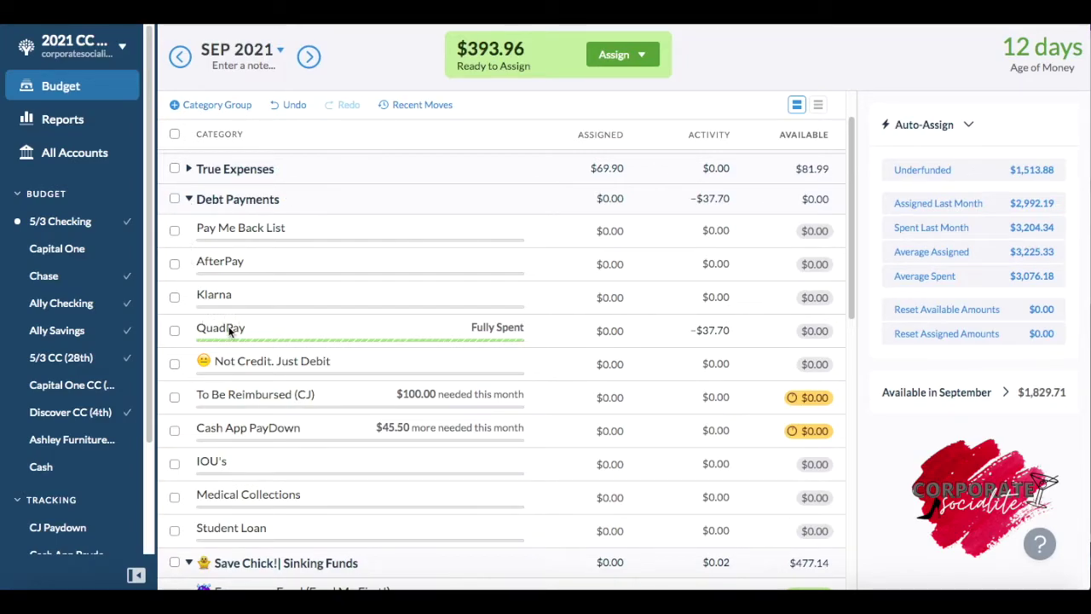
scroll(228, 332, "down", 1)
scroll(228, 332, "down", 5)
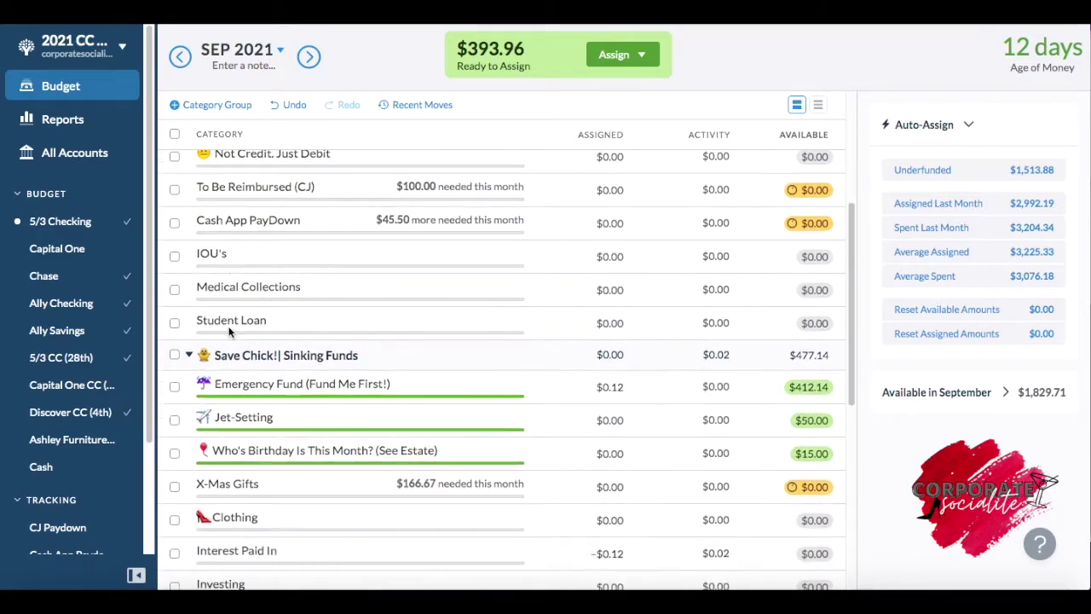
left_click(611, 308)
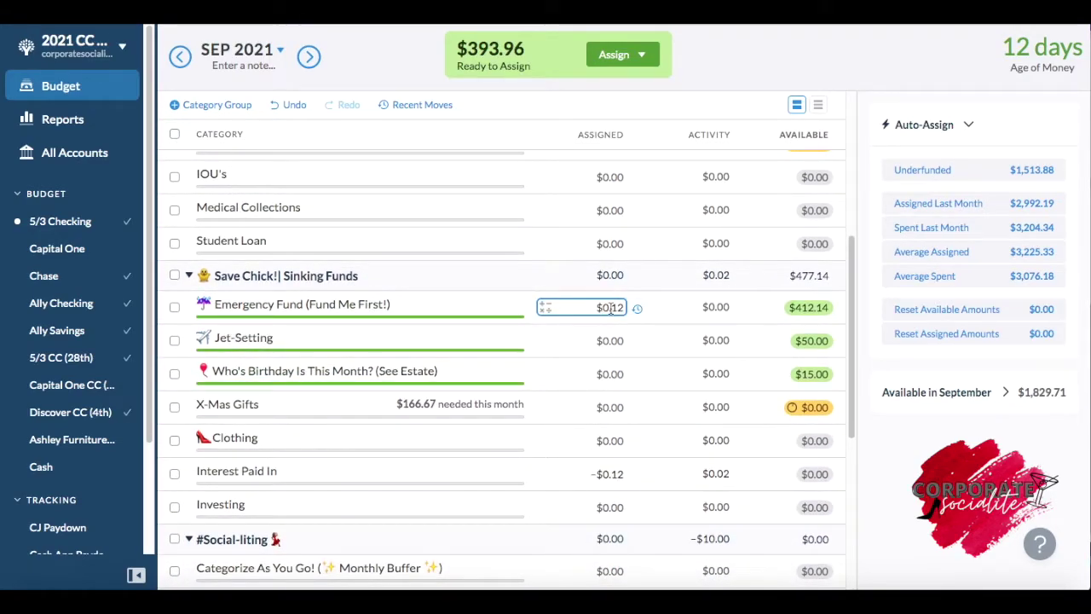
left_click(623, 308)
type("+")
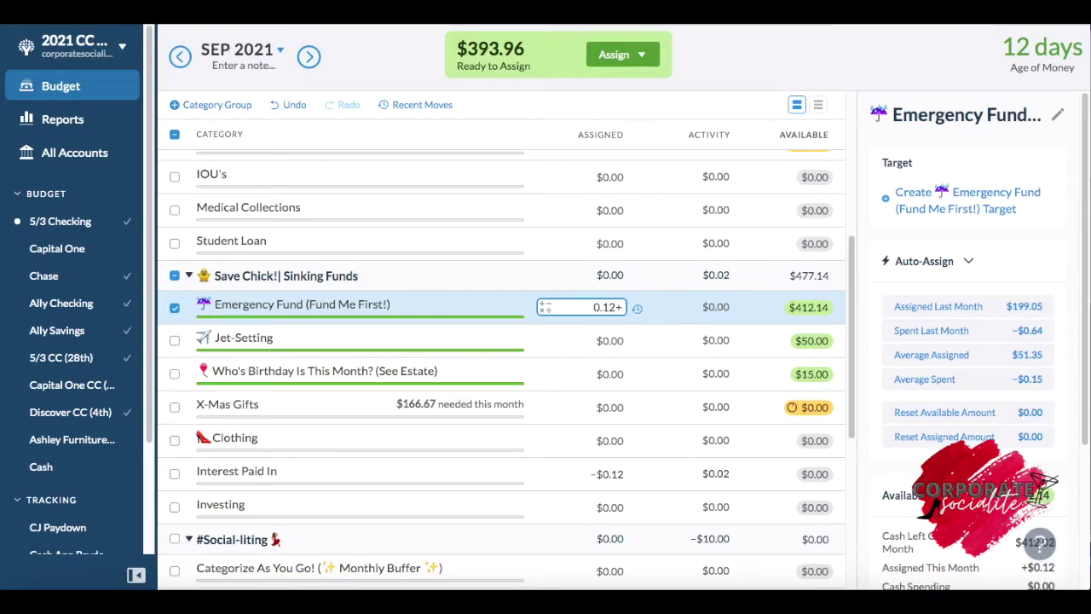
type("100")
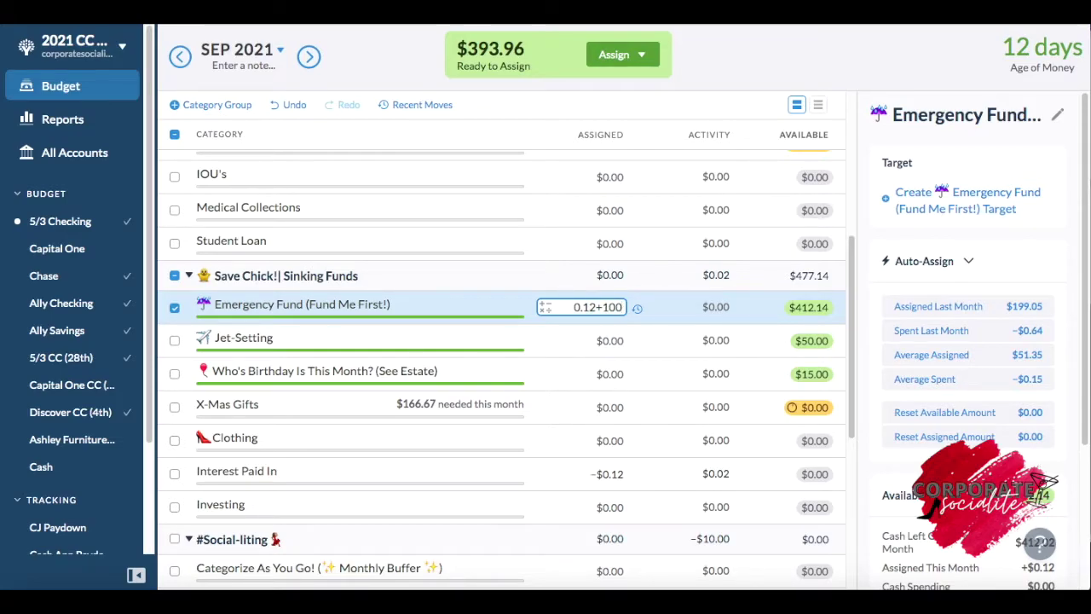
key("Return")
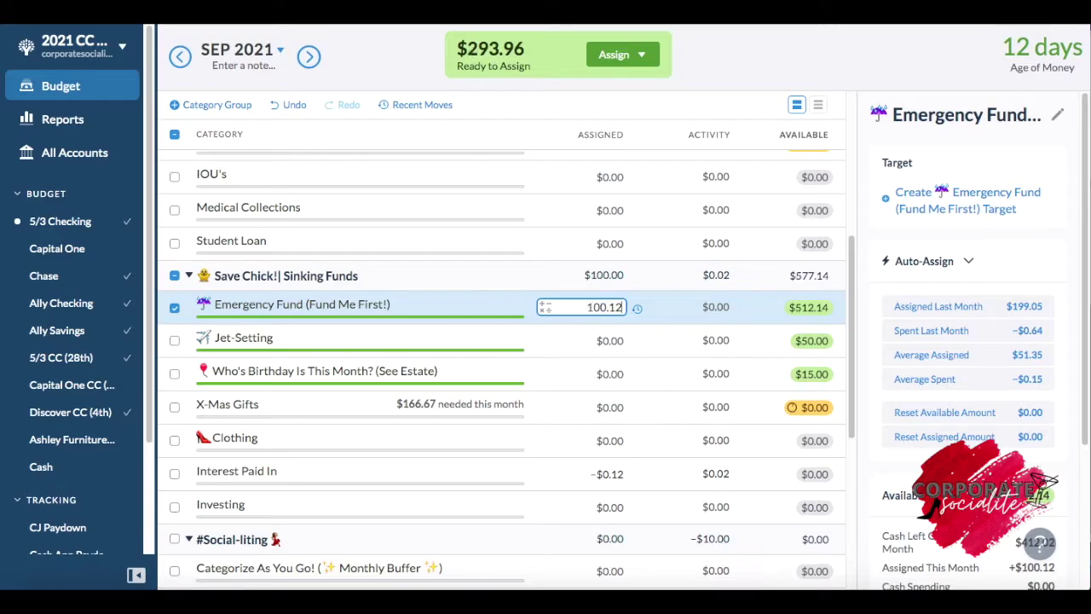
left_click(175, 307)
- Assign $50 to the Fun Money category in the #Social-liting group
scroll(226, 346, "down", 2)
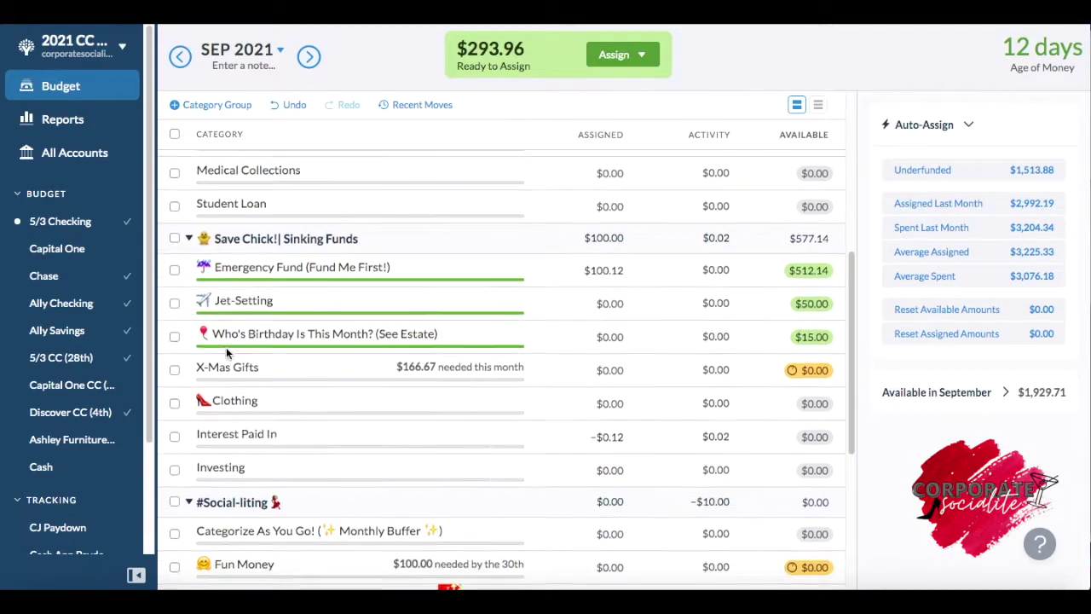
scroll(226, 346, "down", 1)
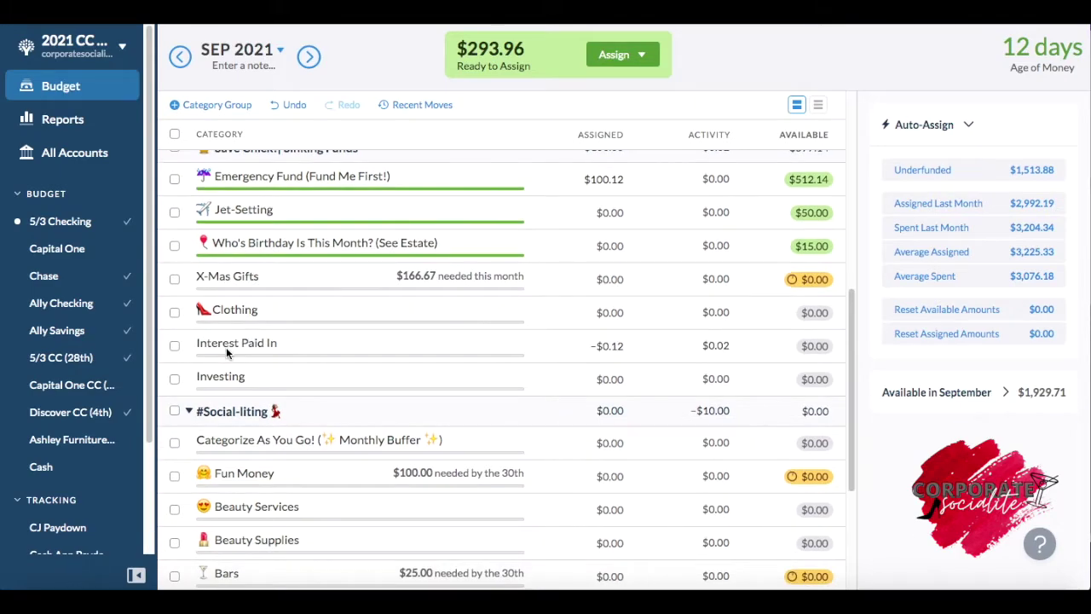
scroll(226, 347, "down", 1)
scroll(226, 347, "down", 3)
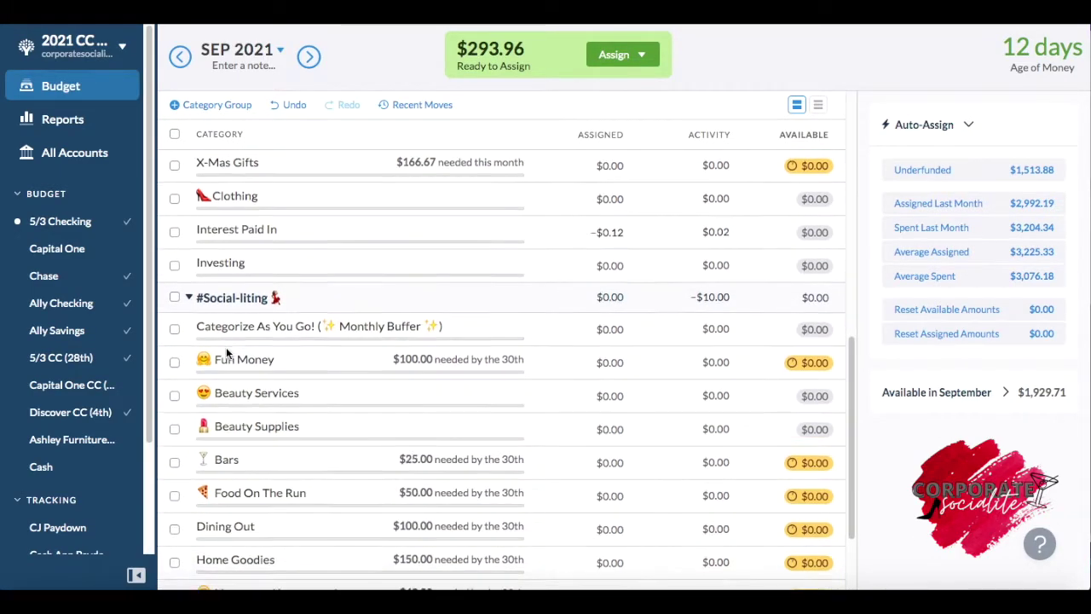
scroll(226, 347, "down", 1)
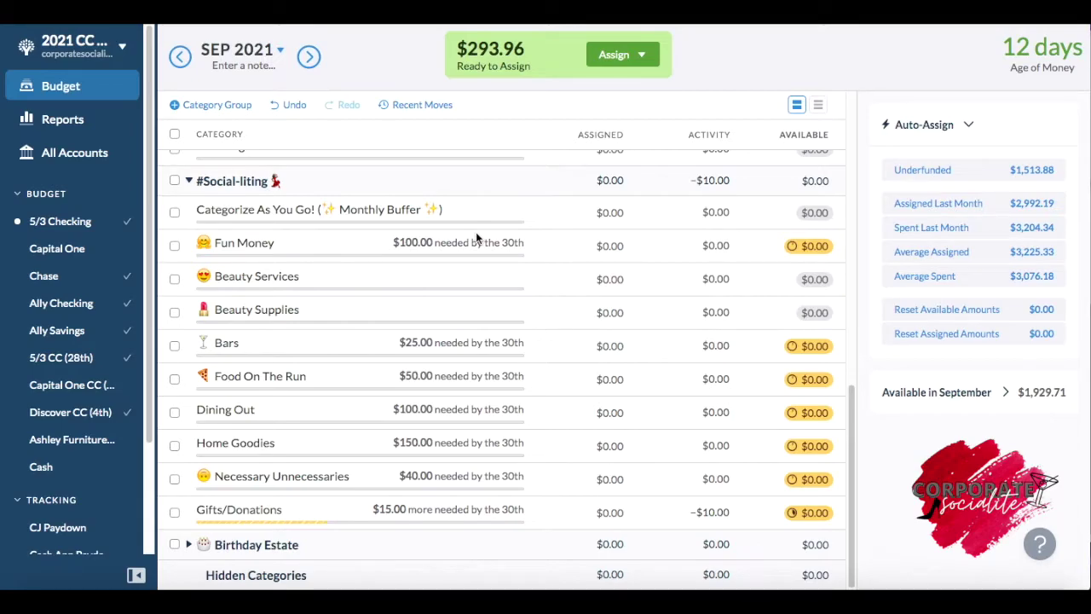
left_click(554, 244)
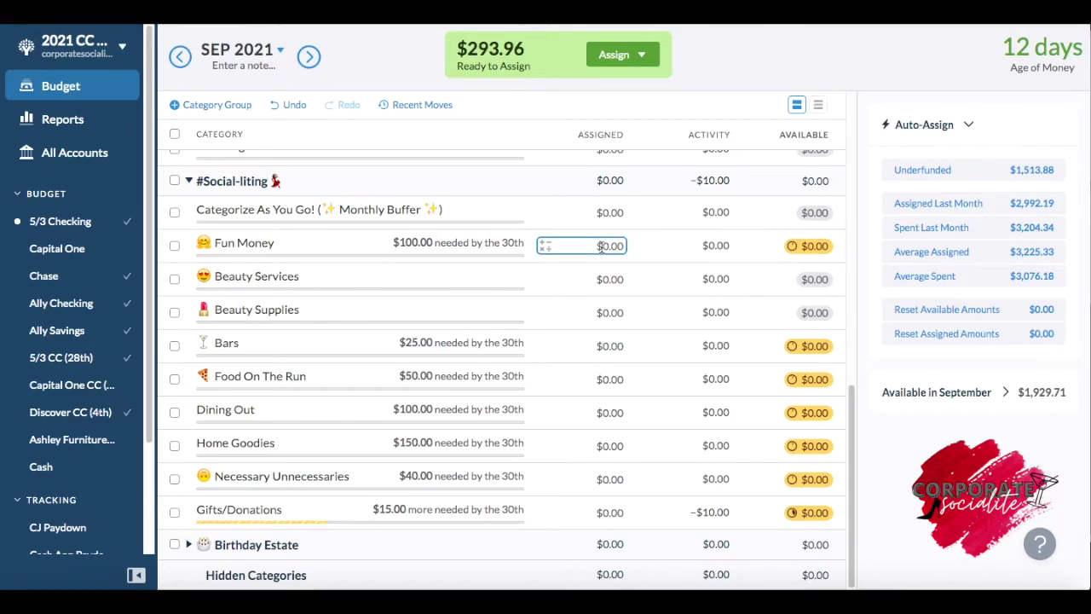
type("50")
key("Return")
- Assign $12.50 to Bars and $25 to Food On The Run
left_click(612, 348)
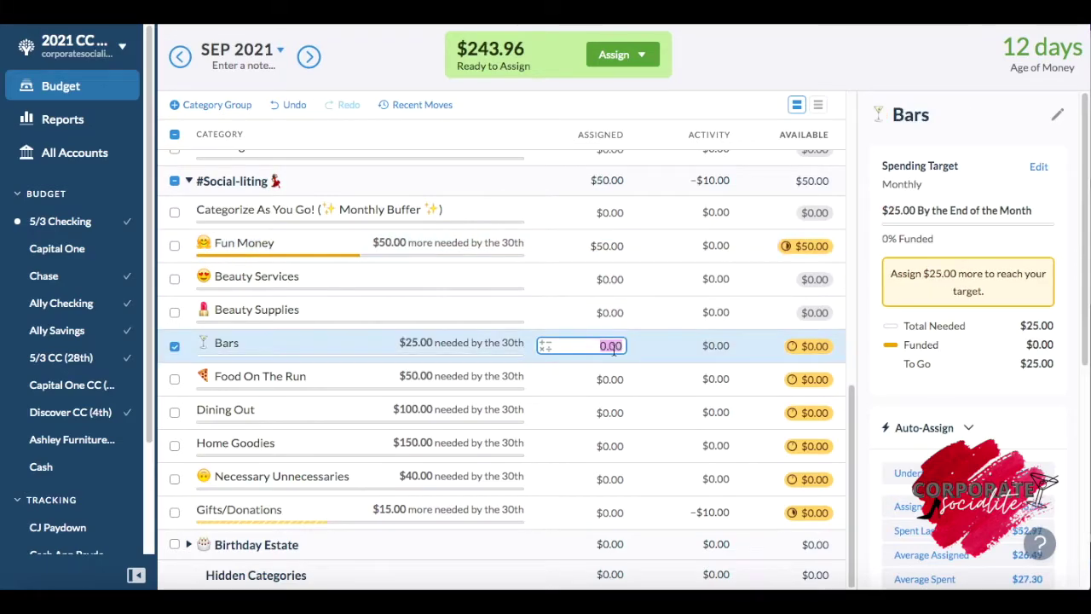
type("12.5")
key("Return")
left_click(614, 380)
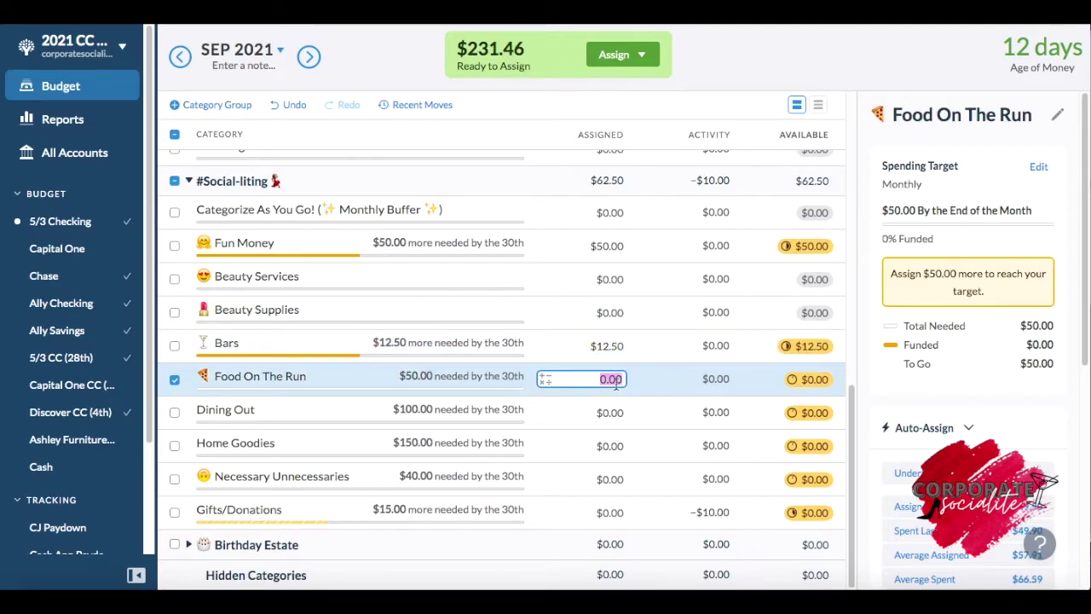
type("25")
key("Return")
- Assign $50 to Dining Out and $10 to Necessary Unnecessaries, skipping Home Goodies
left_click(614, 412)
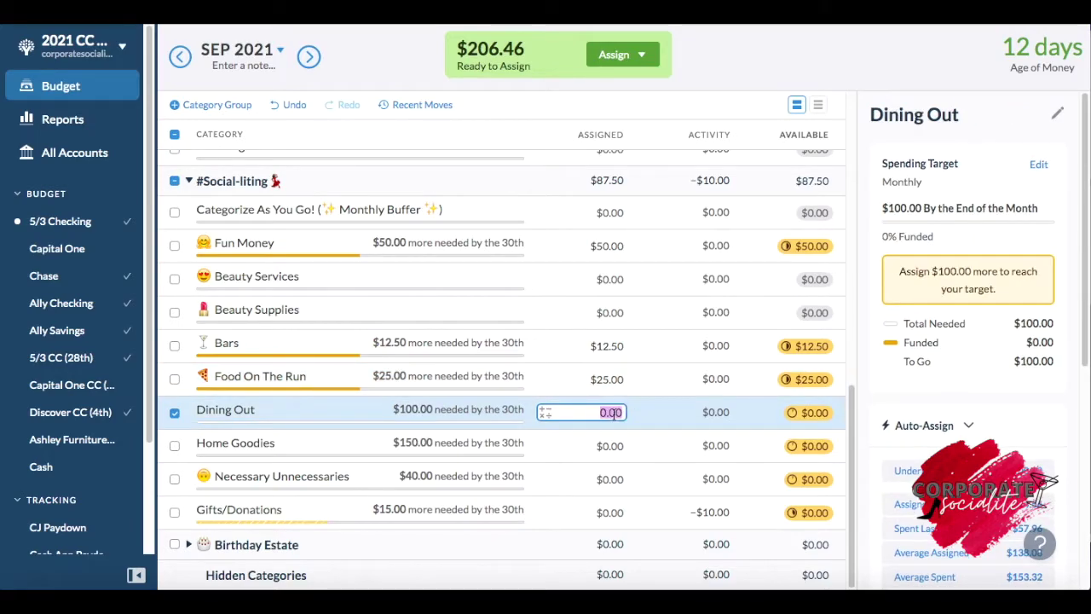
type("50")
key("Return")
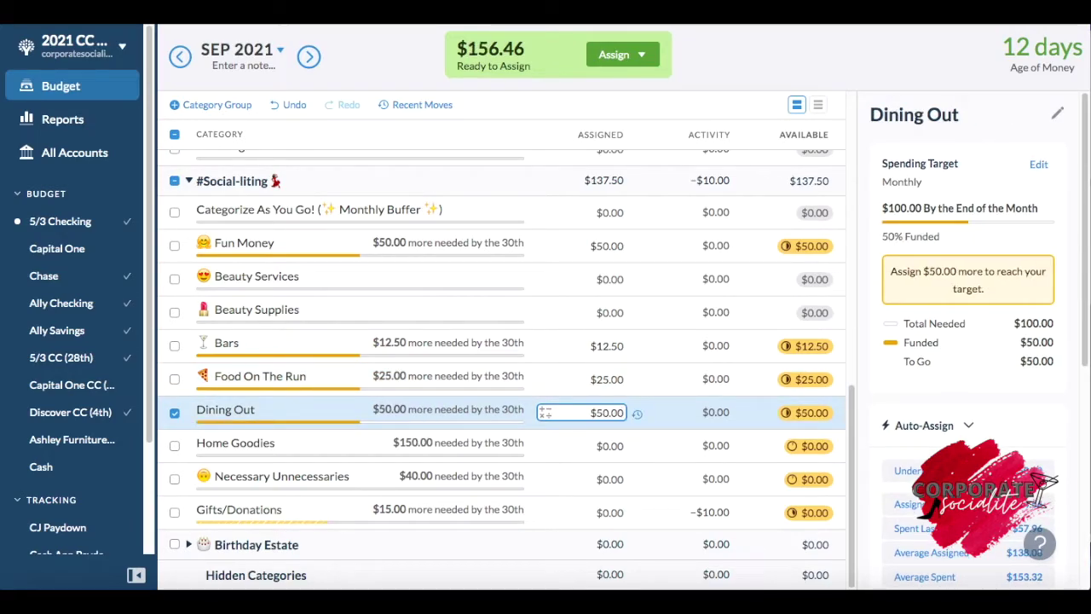
left_click(607, 445)
left_click(610, 479)
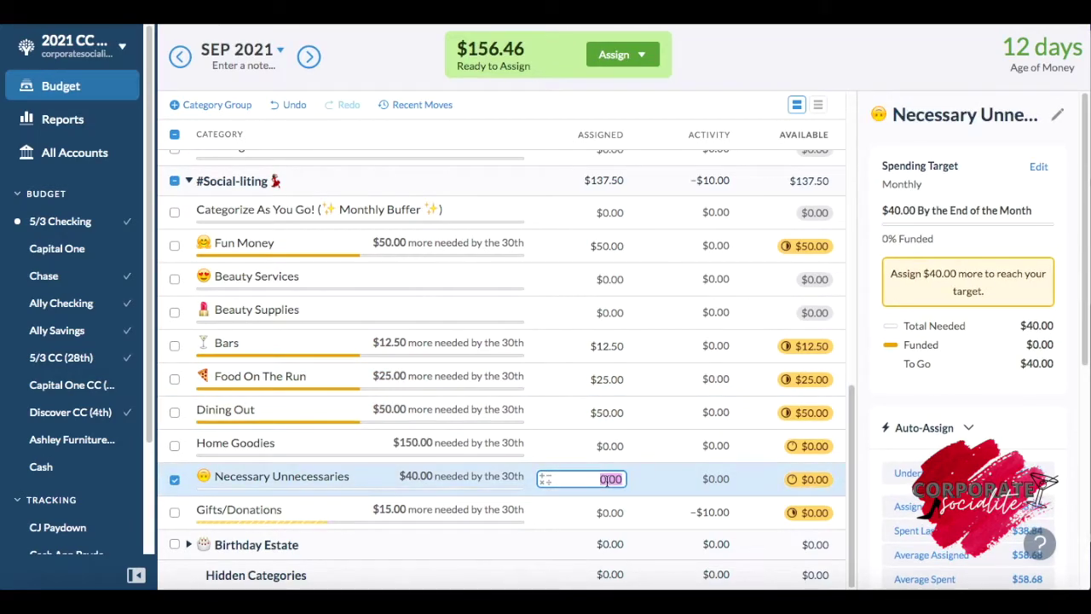
type("10")
key("Return")
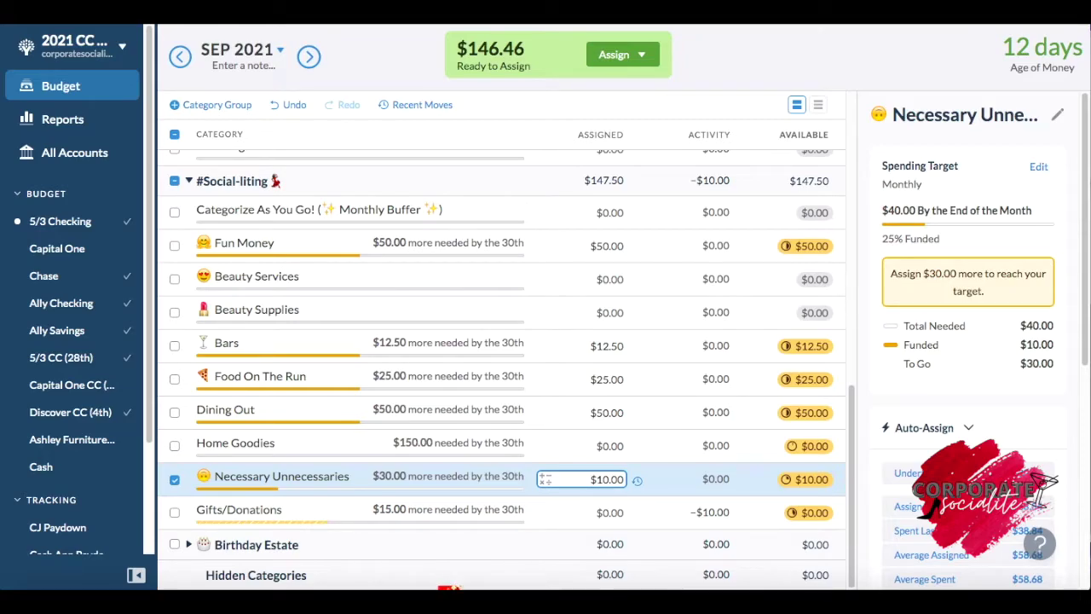
- Assign $80 to the Beauty Services category and deselect it
left_click(606, 281)
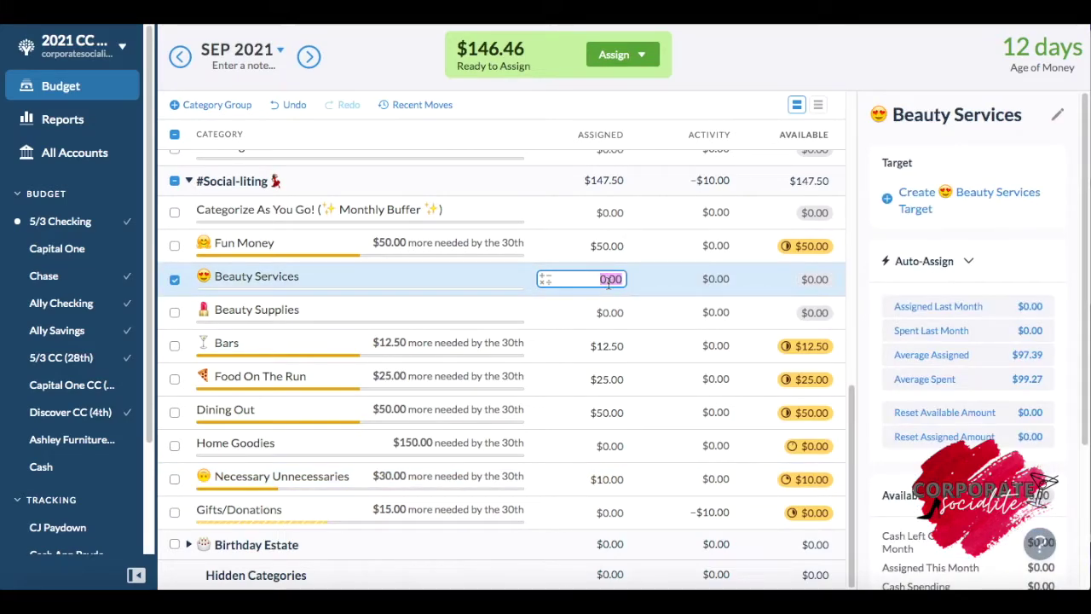
type("80")
key("Return")
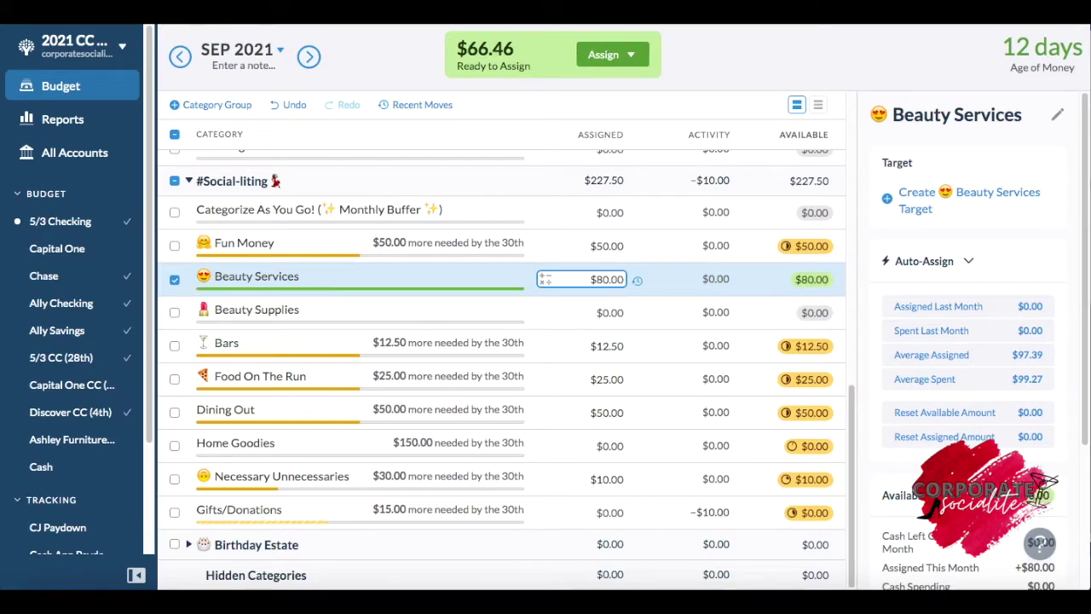
left_click(476, 289)
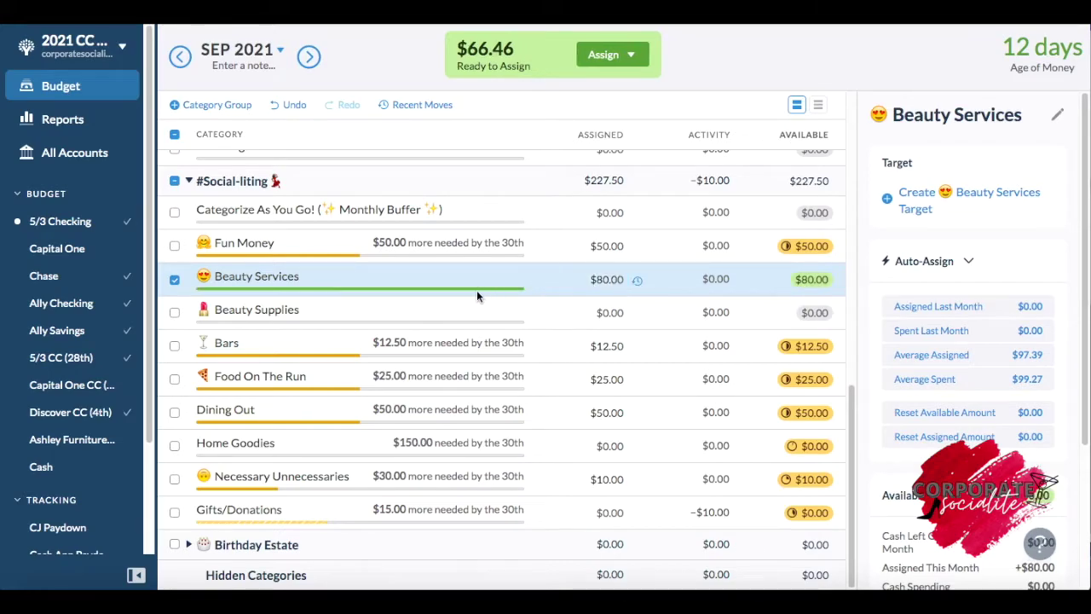
left_click(175, 282)
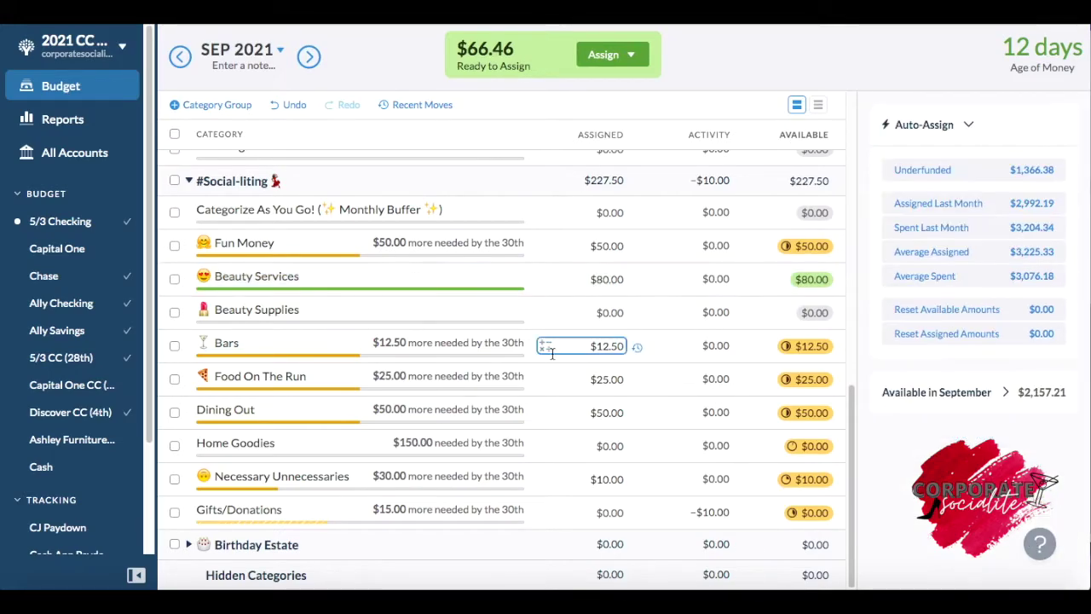
- Assign $30 to the Beauty Supplies category and deselect it
left_click(595, 313)
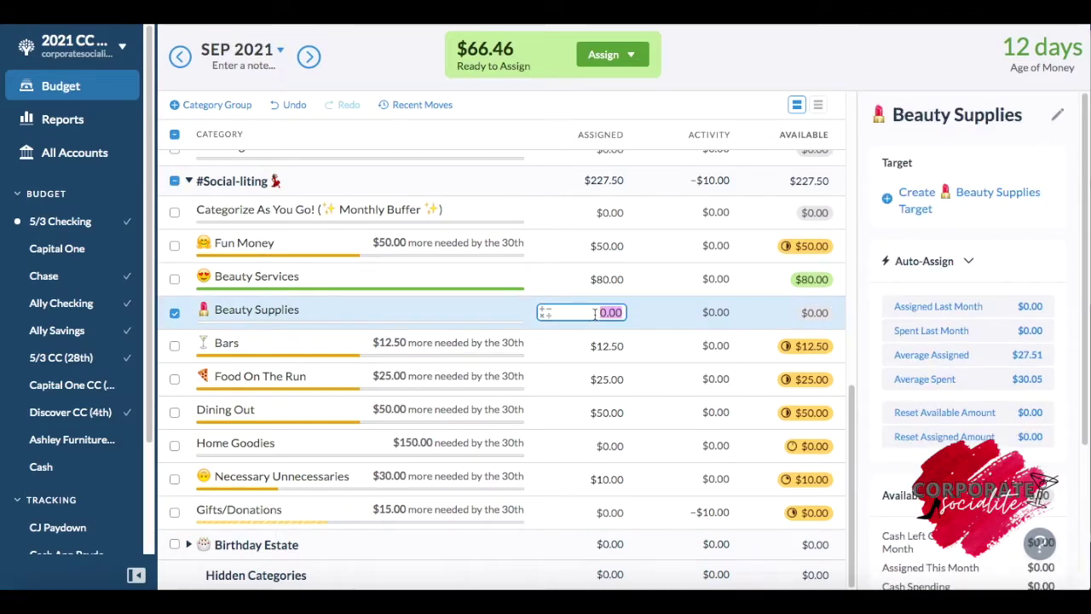
type("30")
key("Return")
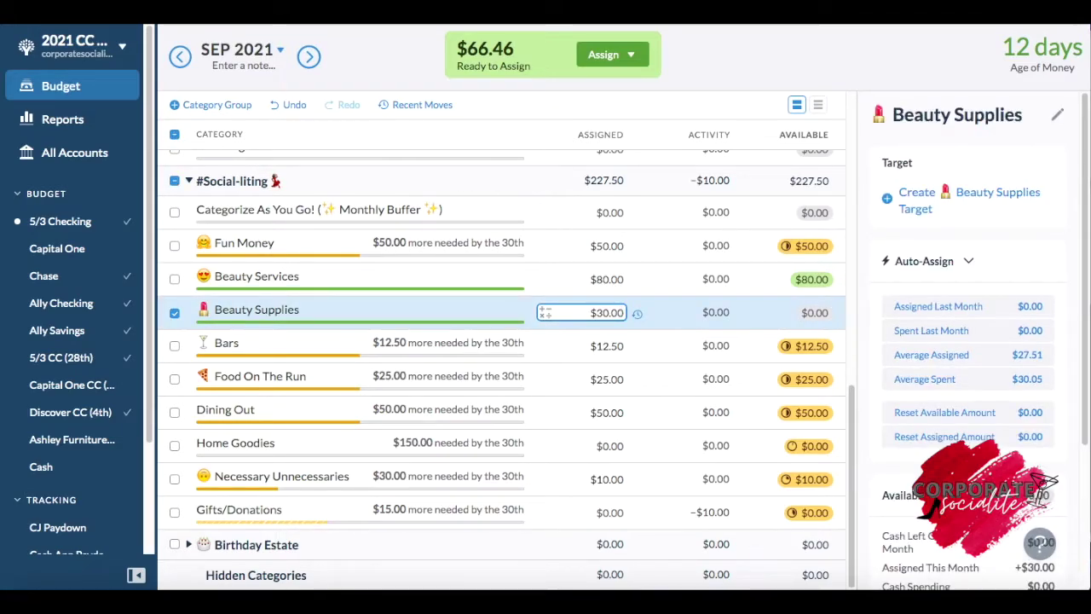
left_click(174, 312)
scroll(176, 321, "up", 1)
scroll(176, 321, "up", 1)
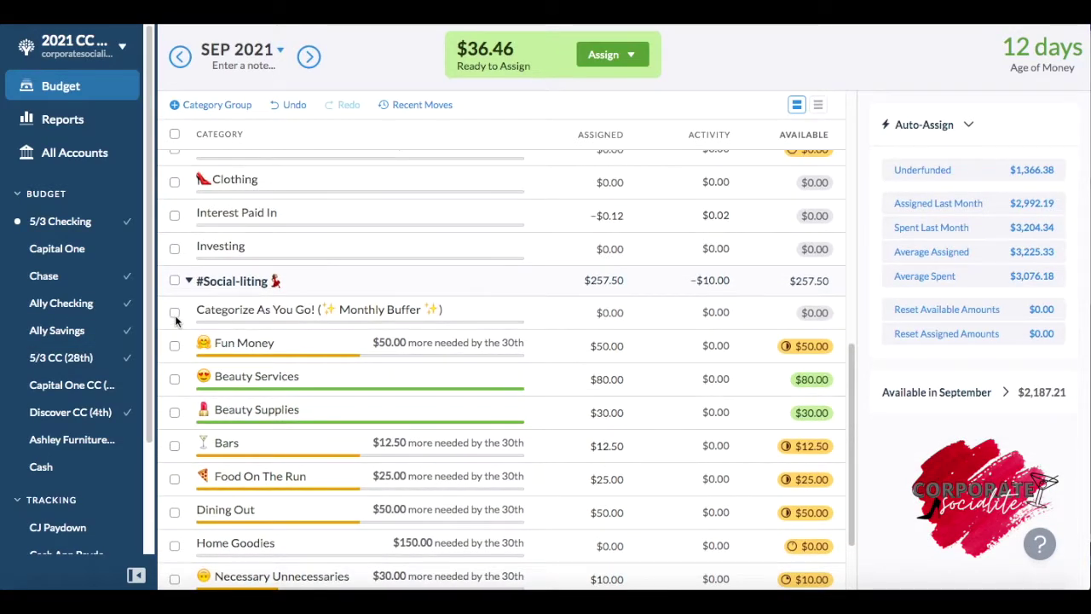
- Assign $5 to the Who's Birthday Is This Month? category in Sinking Funds
scroll(175, 319, "up", 3)
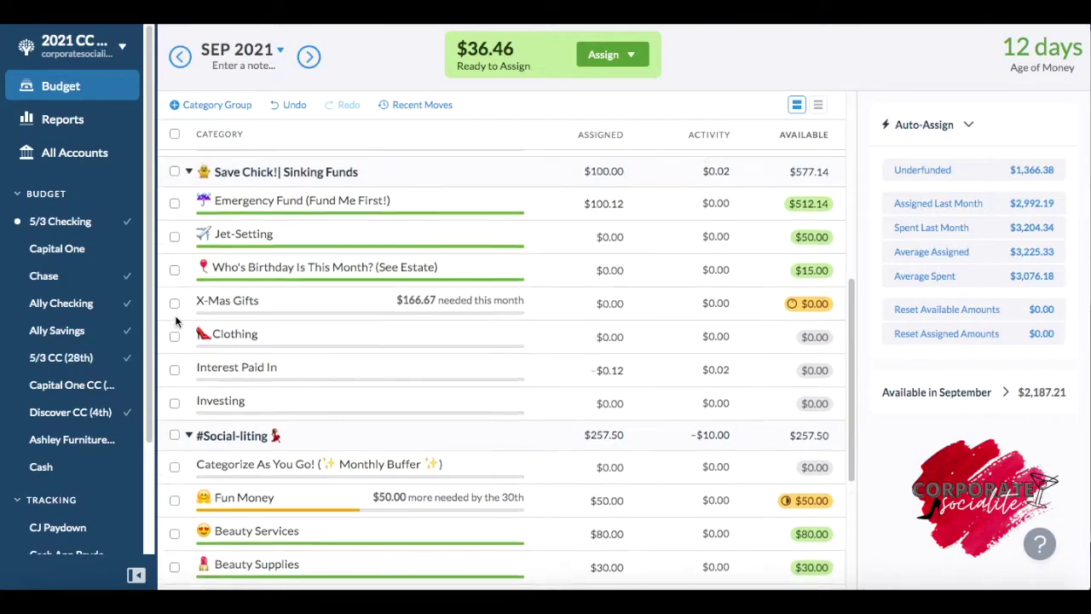
scroll(176, 321, "up", 1)
left_click(617, 308)
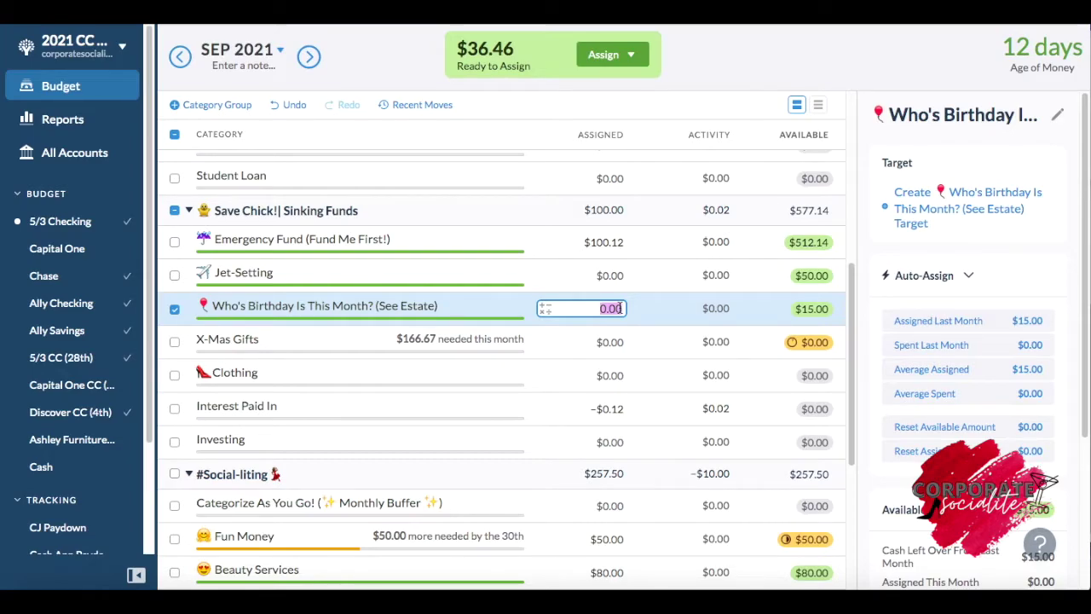
type("5")
key("Return")
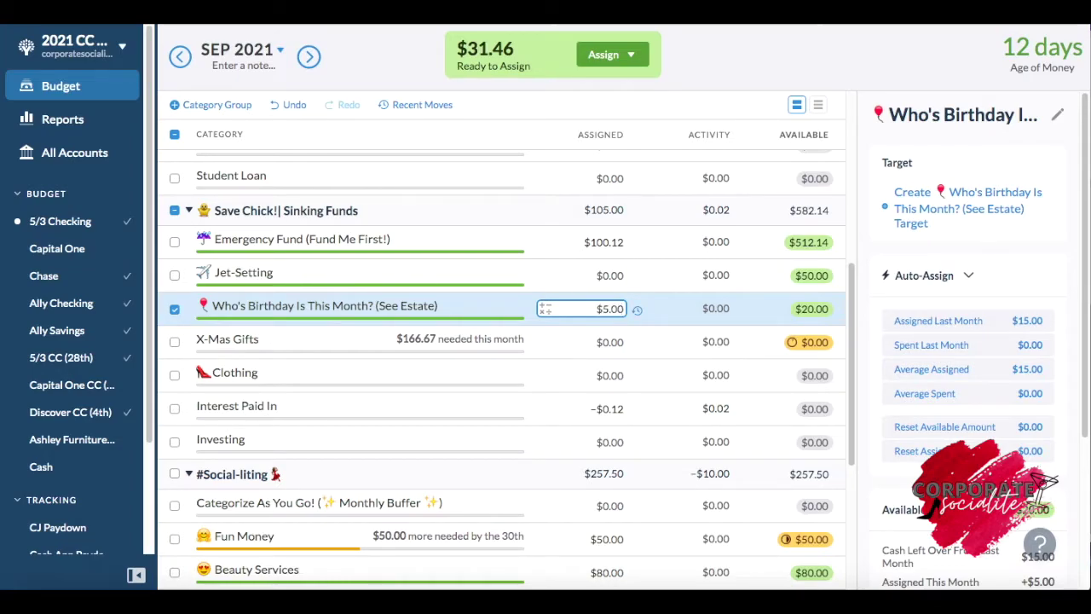
- Assign $20 to the Cash App PayDown category in the Debt Payments group
left_click(612, 275)
key("Up")
key("Up")
key("Up")
key("Up")
key("Up")
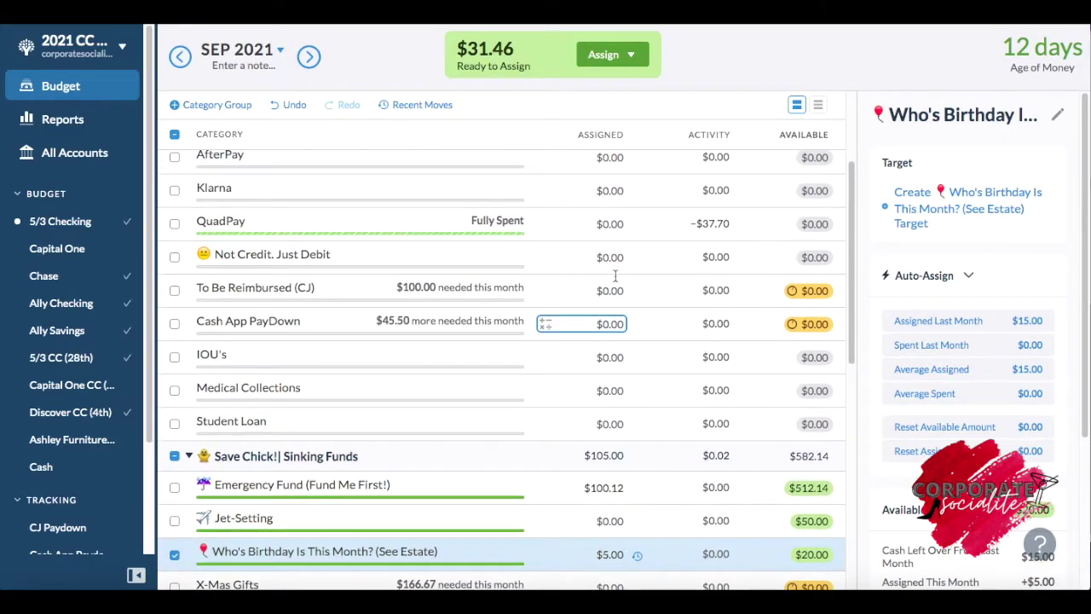
key("Up")
key("Up")
key("Down")
key("Down")
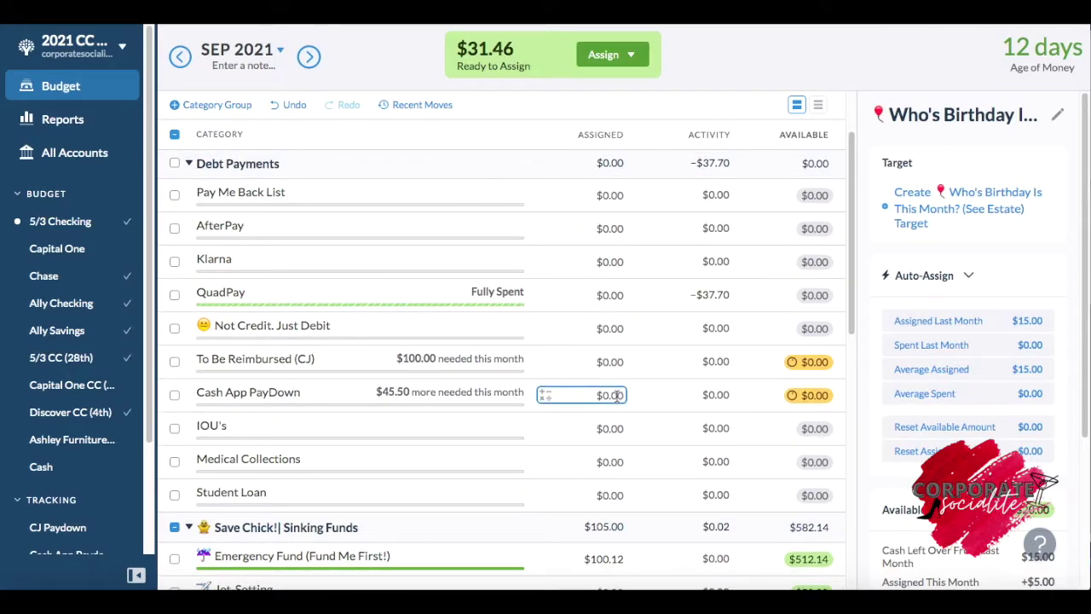
left_click(616, 396)
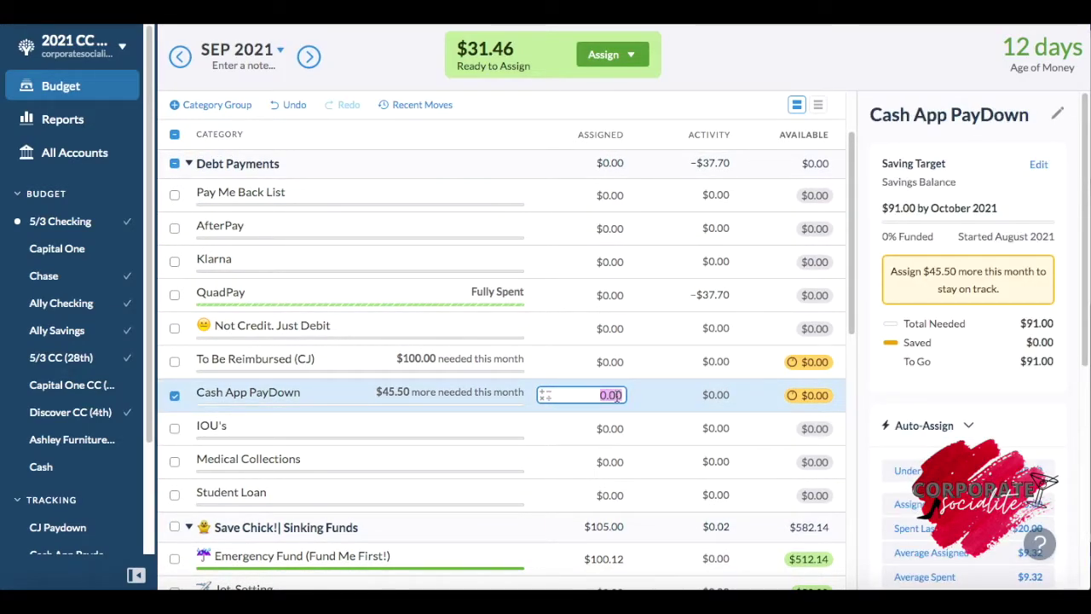
type("20")
key("Return")
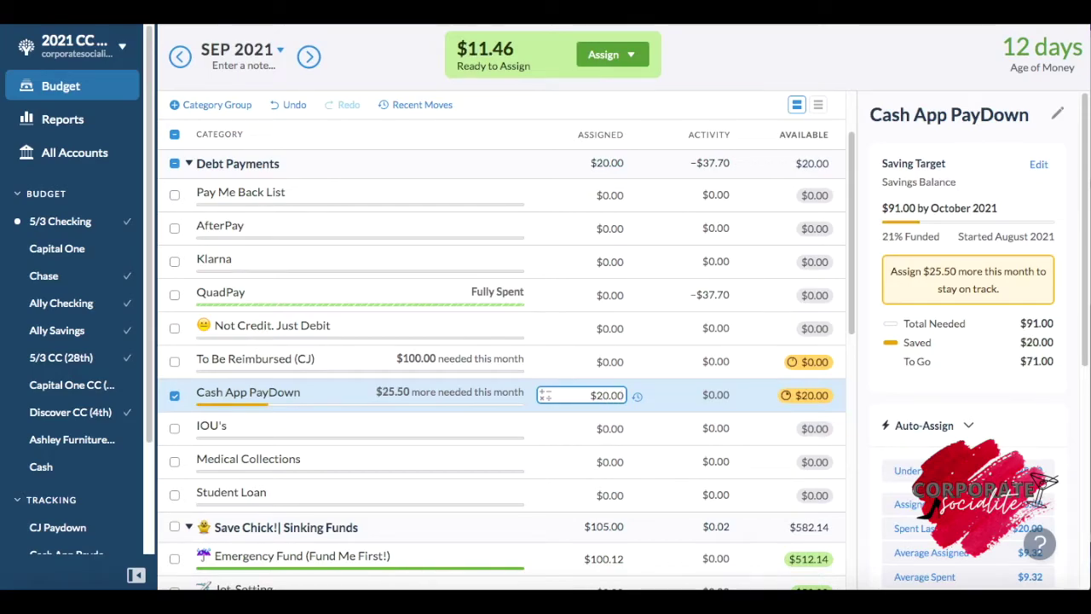
- Assign the remaining $11.46 to the Jet-Setting category in Sinking Funds
scroll(598, 444, "down", 1)
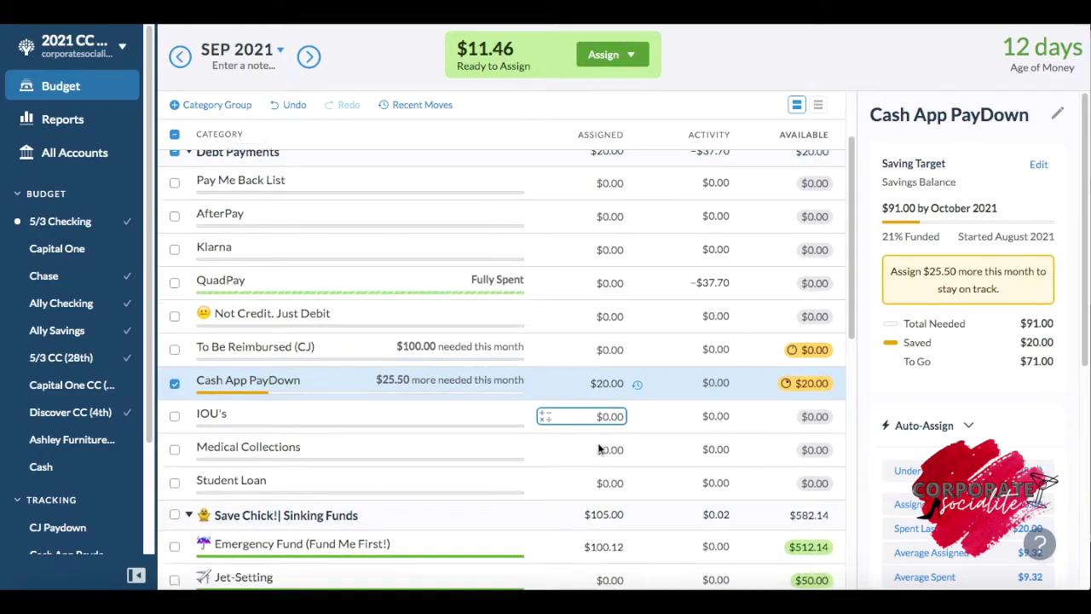
scroll(599, 444, "down", 2)
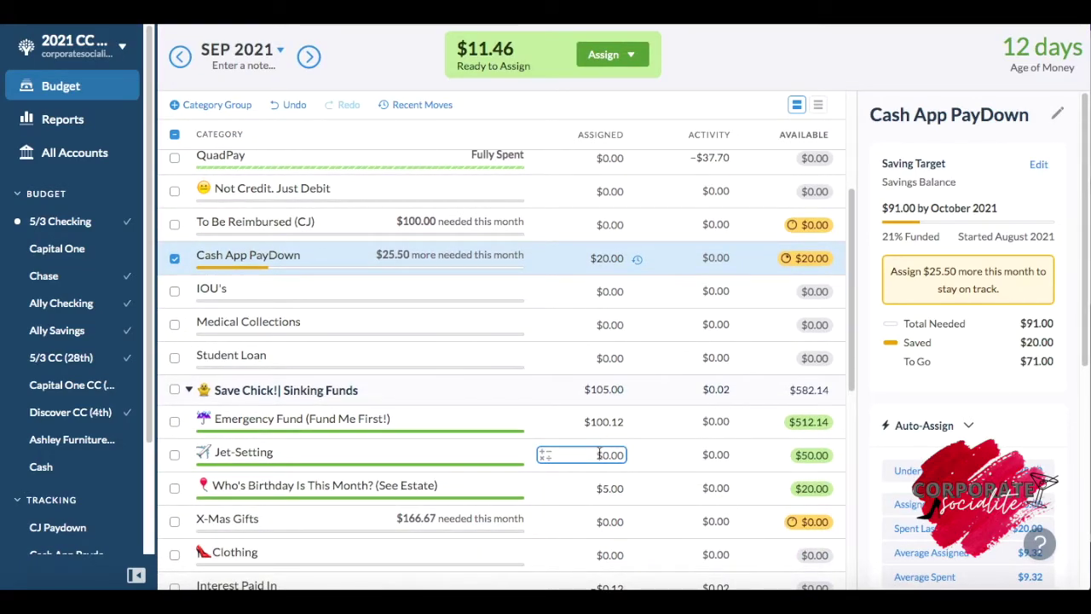
scroll(599, 451, "down", 2)
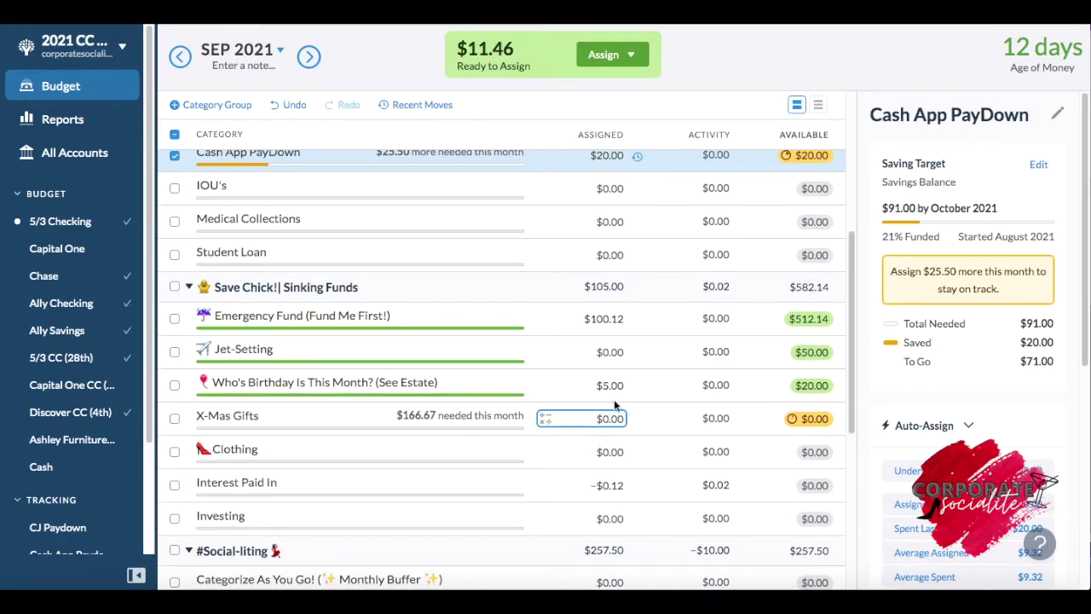
left_click(613, 352)
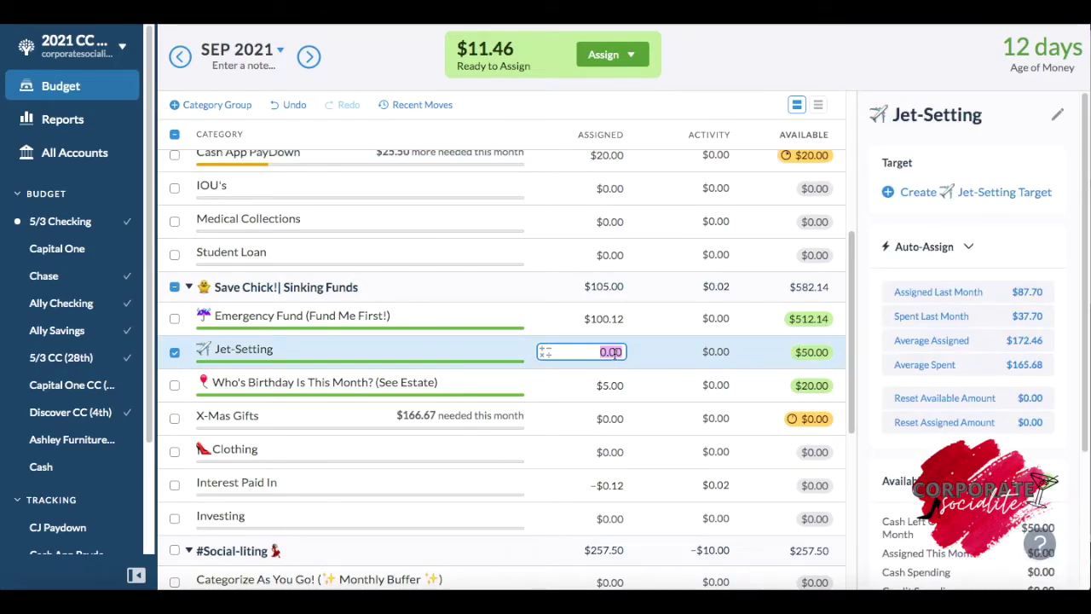
type("11.46")
key("Return")
- Review the assigned amounts down to Gifts/Donations and collapse the Debt Payments and Sinking Funds groups
scroll(219, 381, "down", 3)
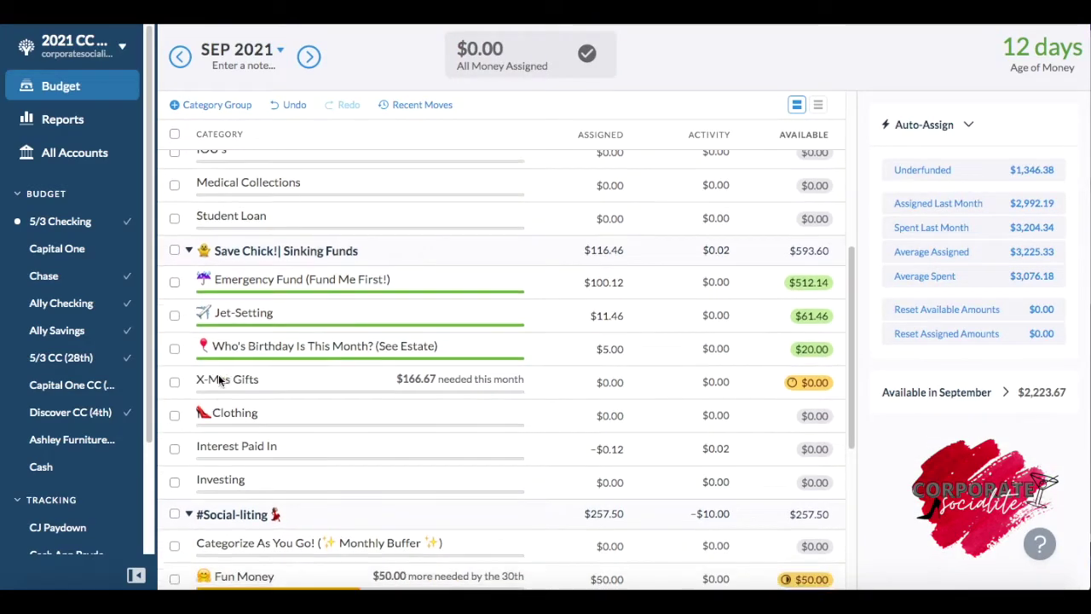
scroll(218, 381, "down", 5)
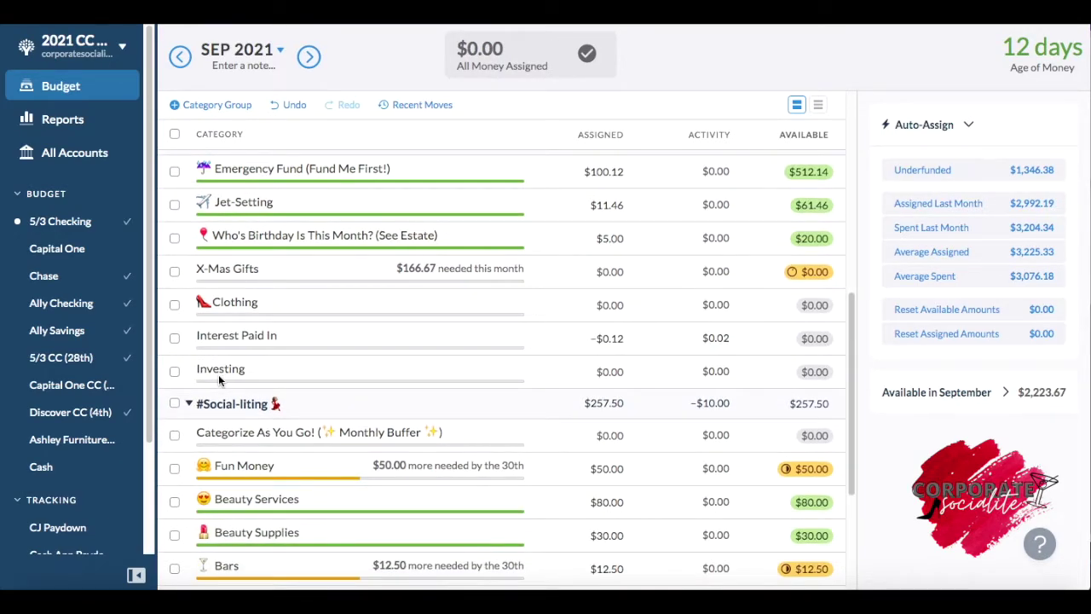
scroll(315, 378, "down", 1)
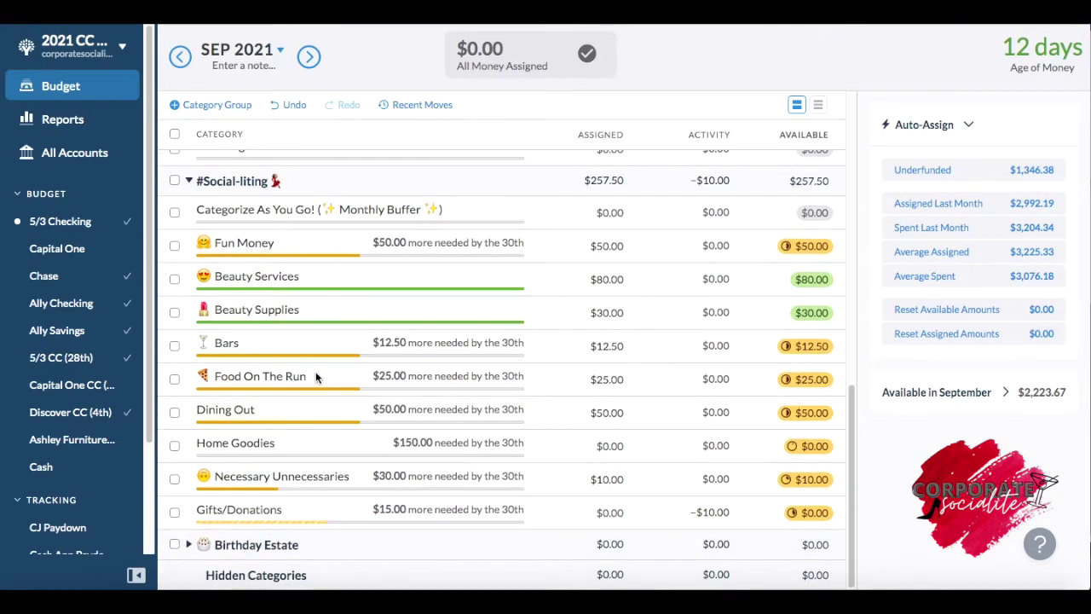
scroll(315, 378, "up", 4)
scroll(316, 377, "up", 12)
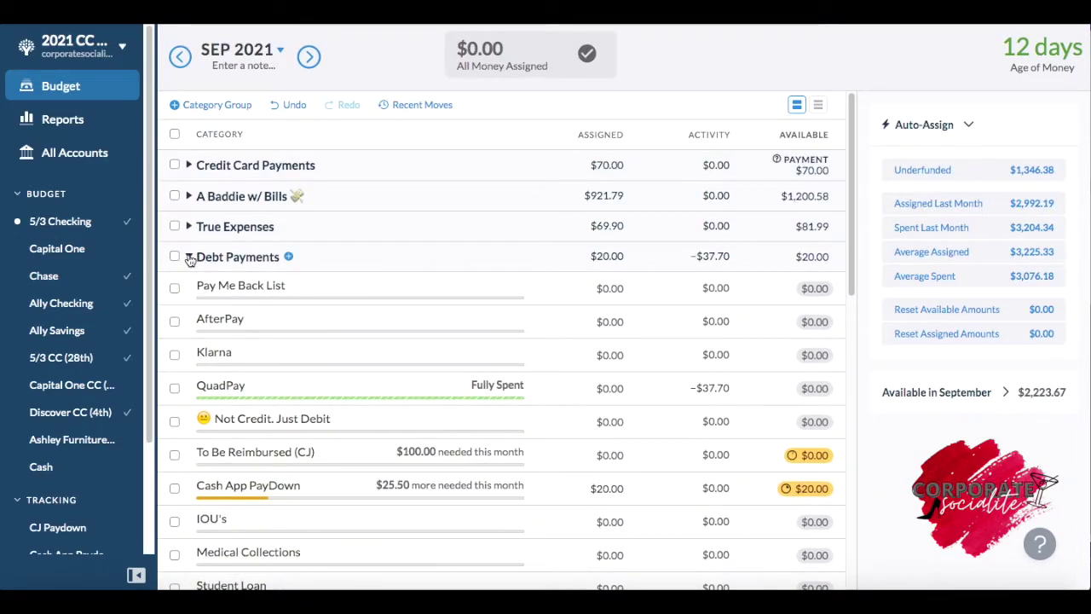
left_click(188, 256)
left_click(188, 287)
- Expand the True Expenses and A Baddie w/ Bills groups in turn to check their assigned amounts, collapsing each again
left_click(189, 225)
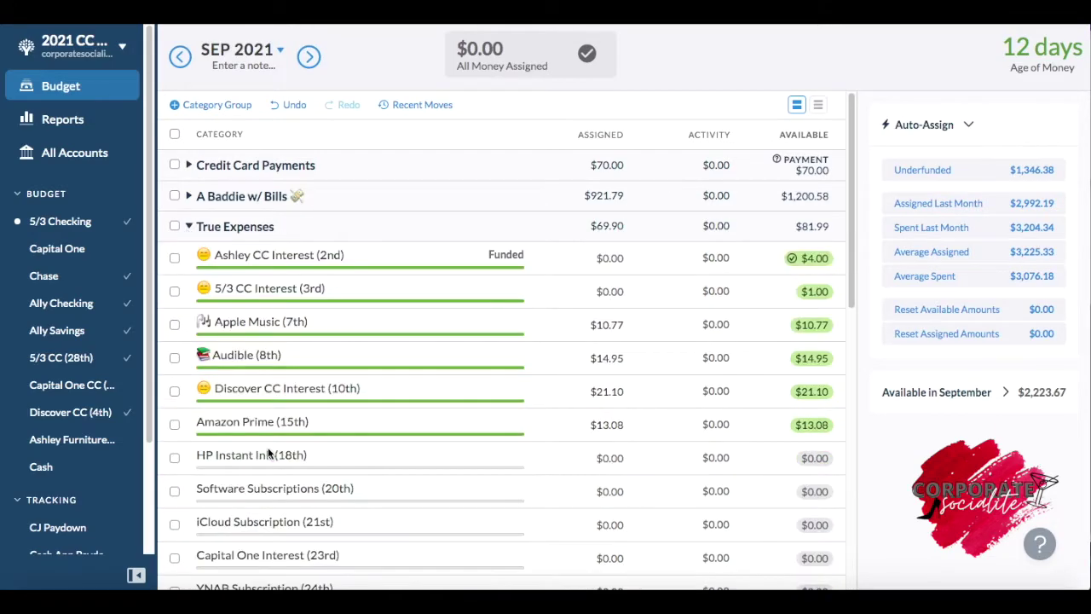
left_click(188, 226)
left_click(188, 195)
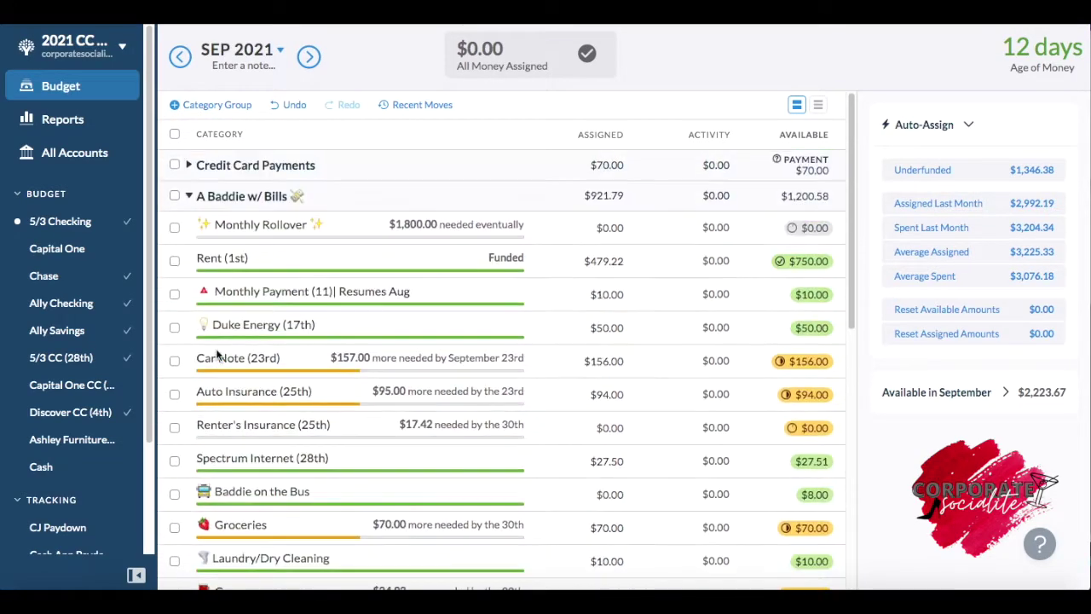
left_click(189, 196)
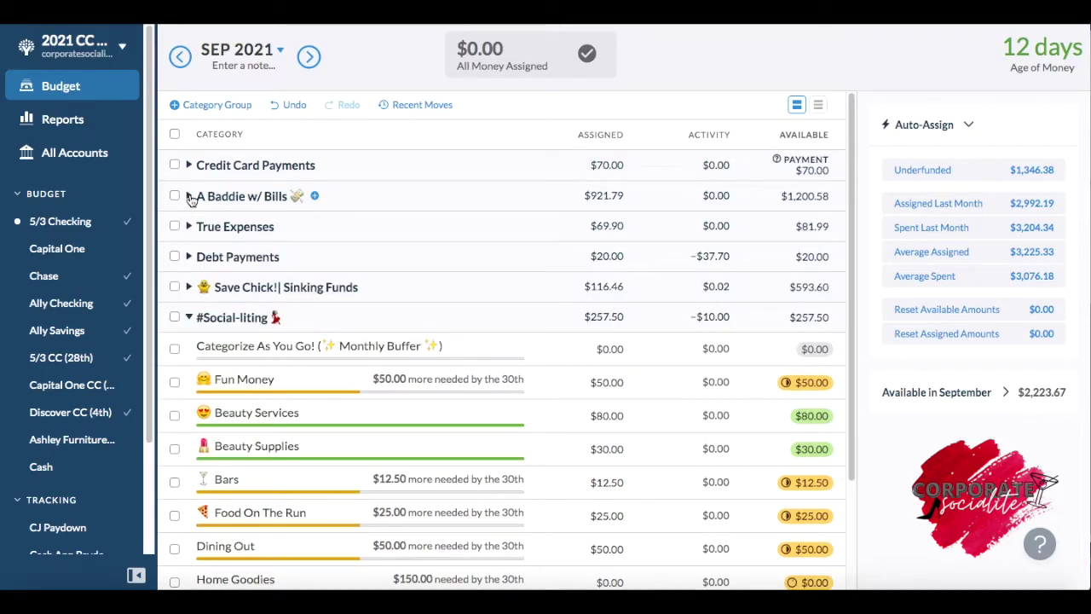
- Collapse the #Social-liting category group so only the group totals are listed
left_click(189, 317)
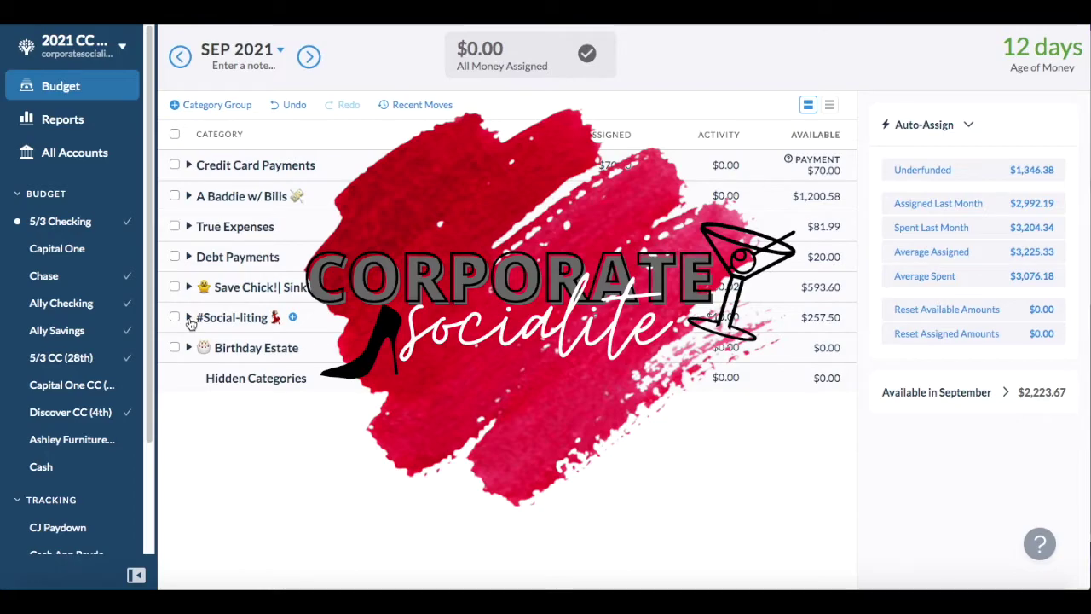
left_click(189, 317)
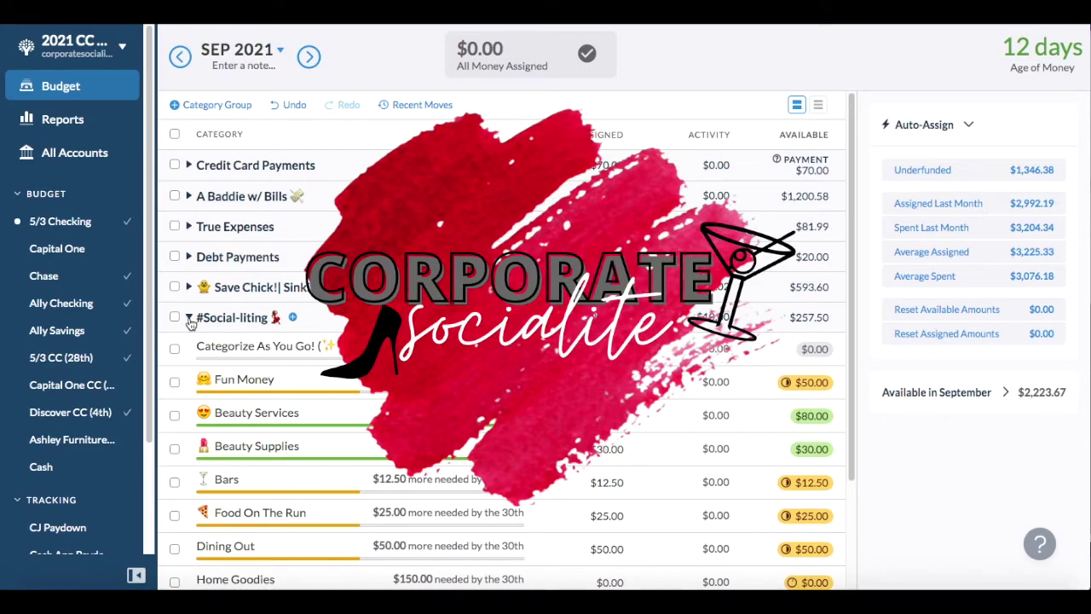
left_click(189, 317)
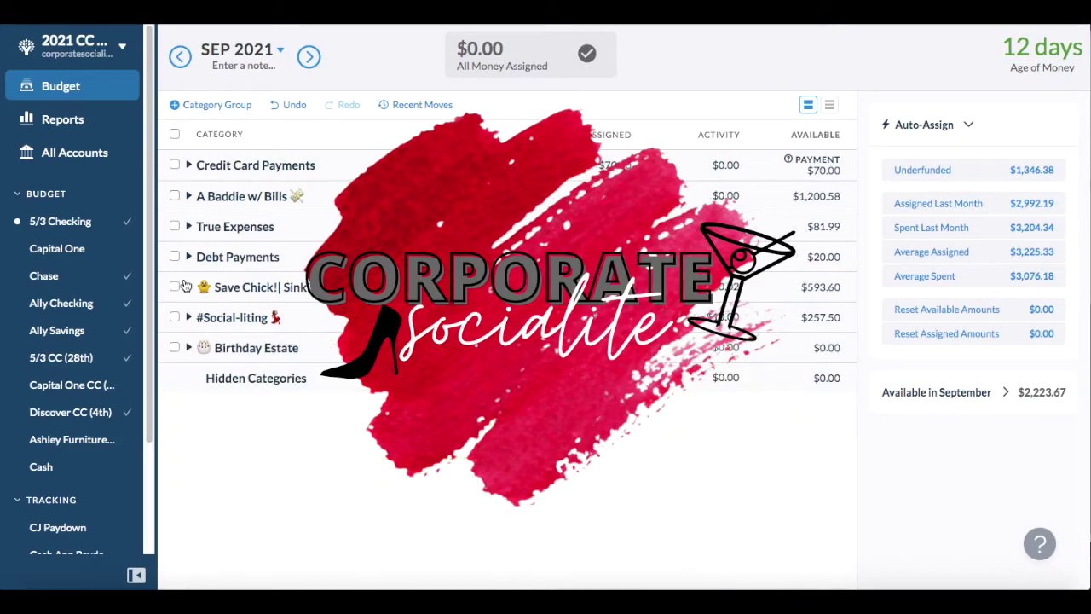